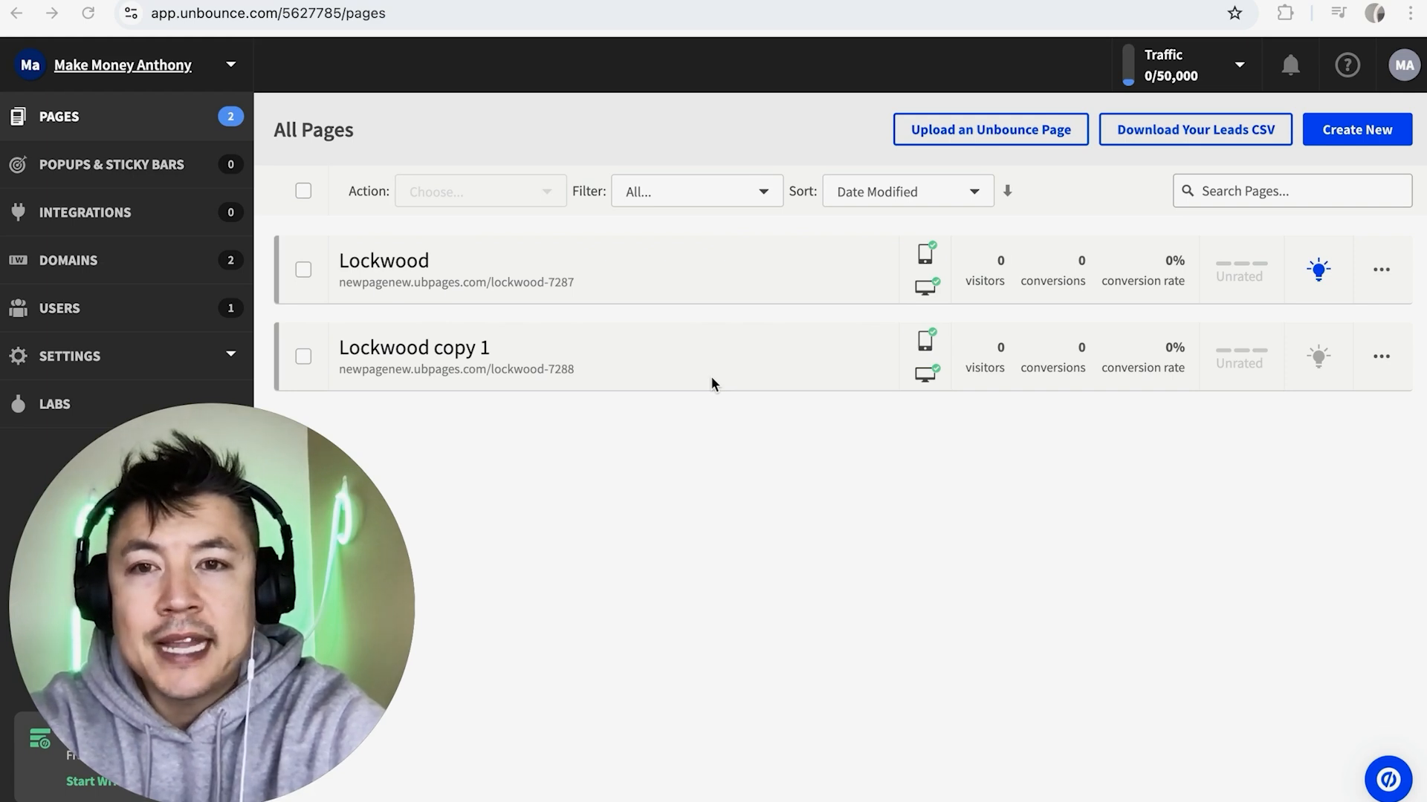
# Open the original Lockwood page for editing from the pages list
pyautogui.doubleClick(70, 119)
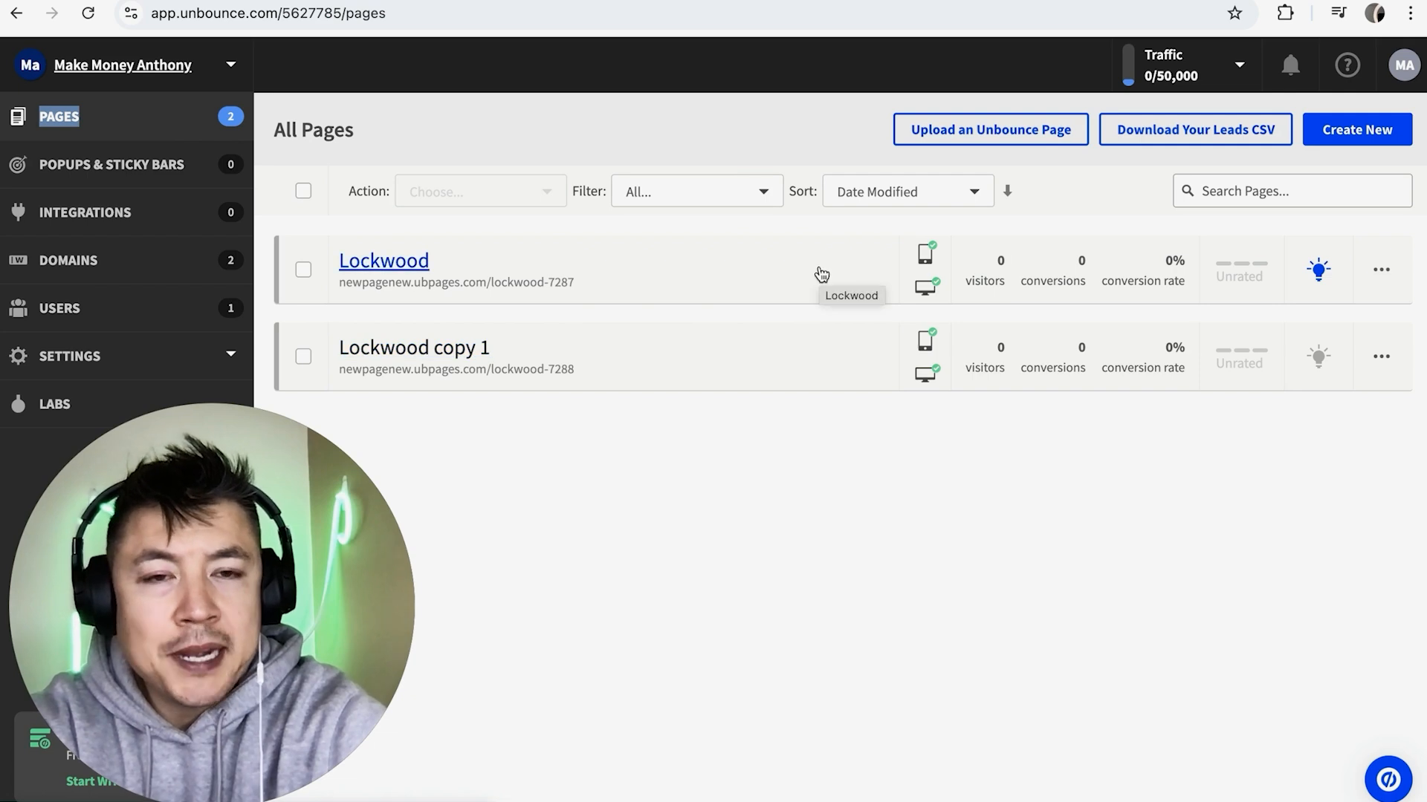
pyautogui.click(1387, 275)
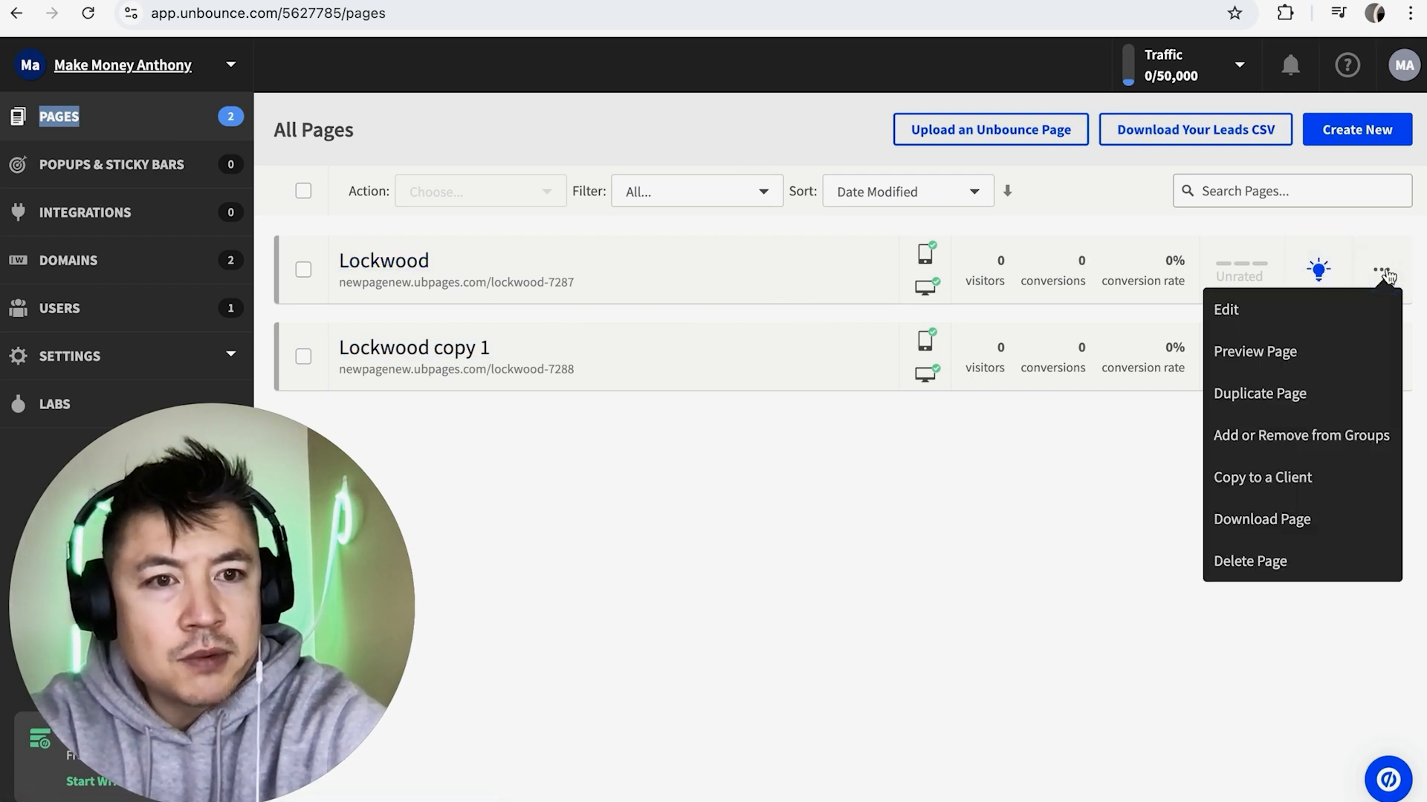
pyautogui.click(1231, 311)
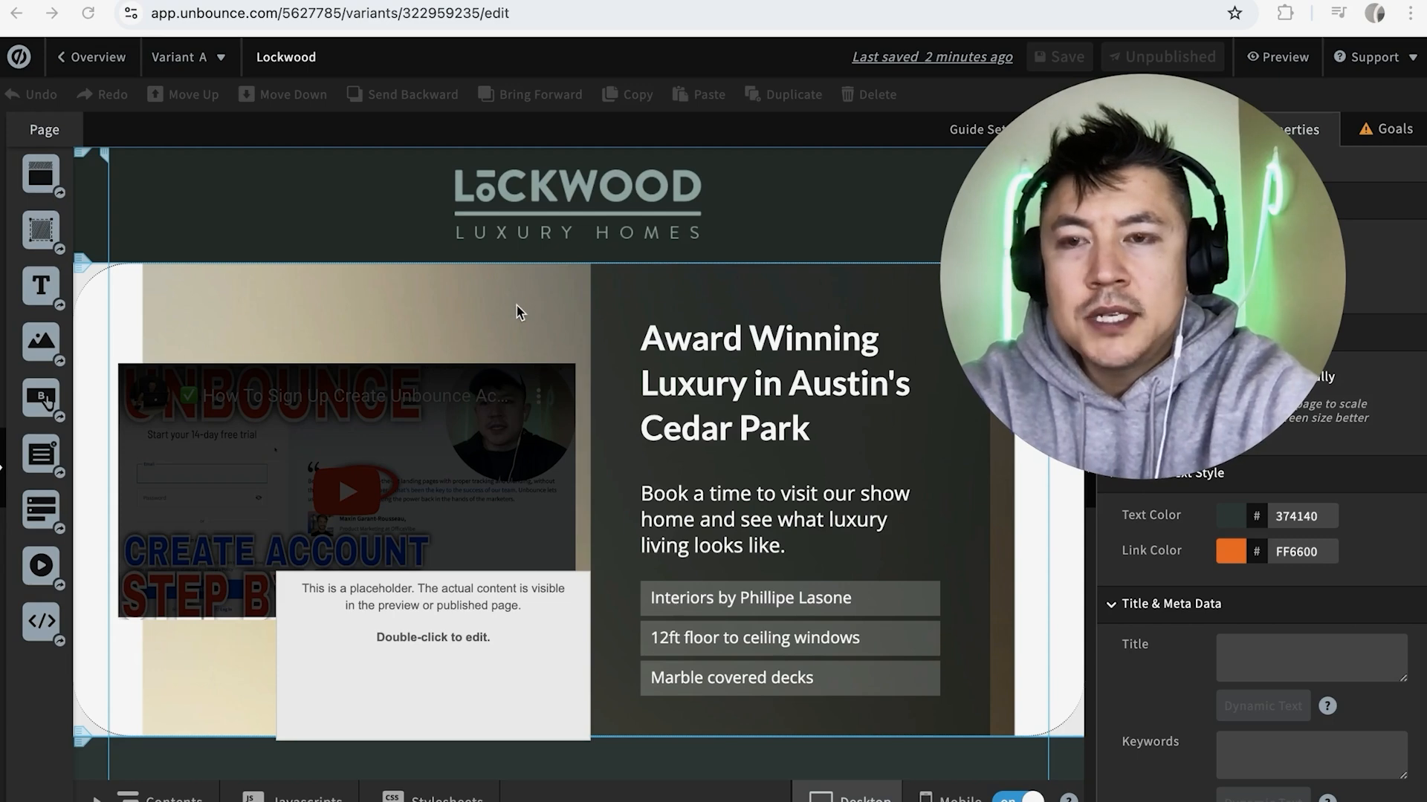
# Add a form to the dark section beside the 3 Bedroom Luxury Modern Homes text
pyautogui.scroll(-1, 515, 305)
pyautogui.scroll(-4, 515, 305)
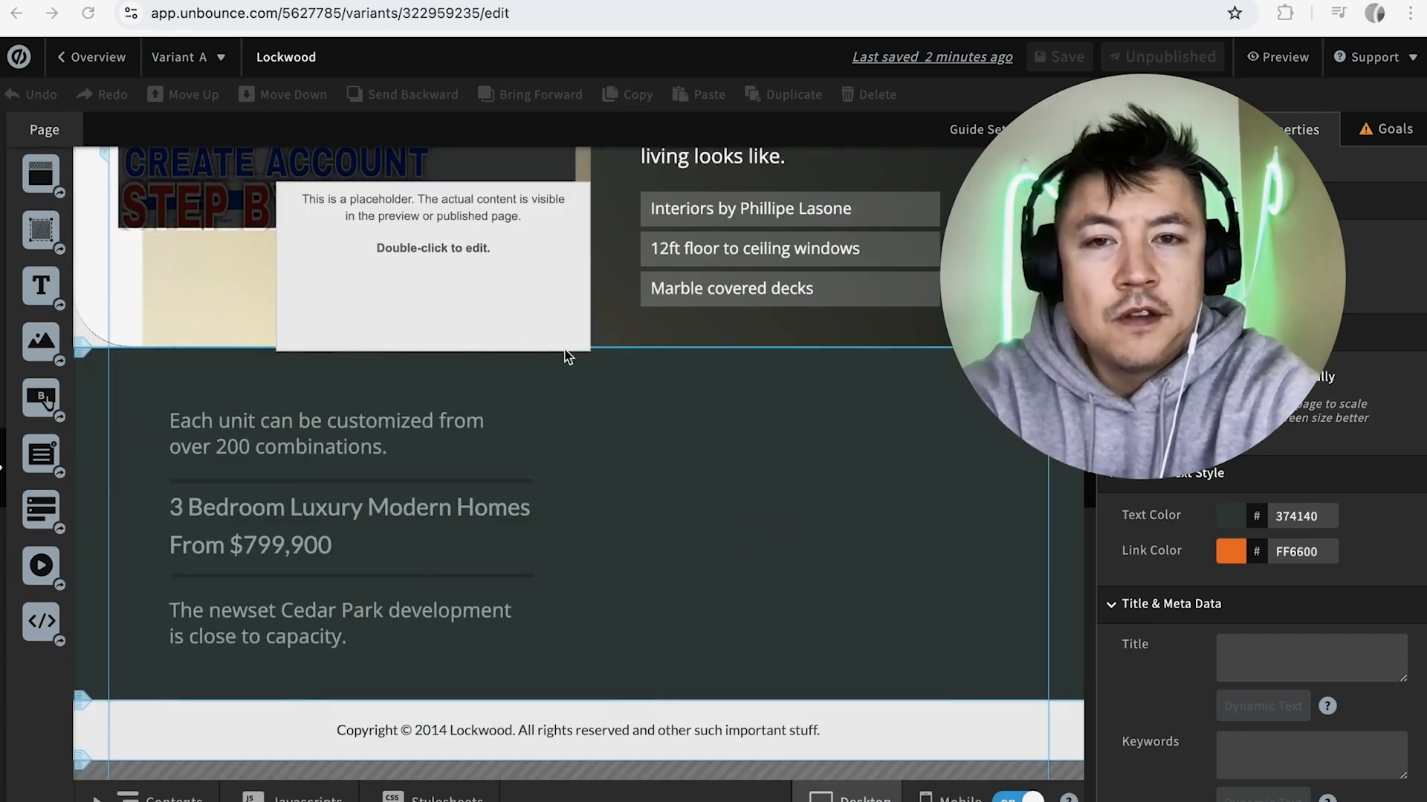
pyautogui.scroll(5, 564, 353)
pyautogui.scroll(-3, 565, 349)
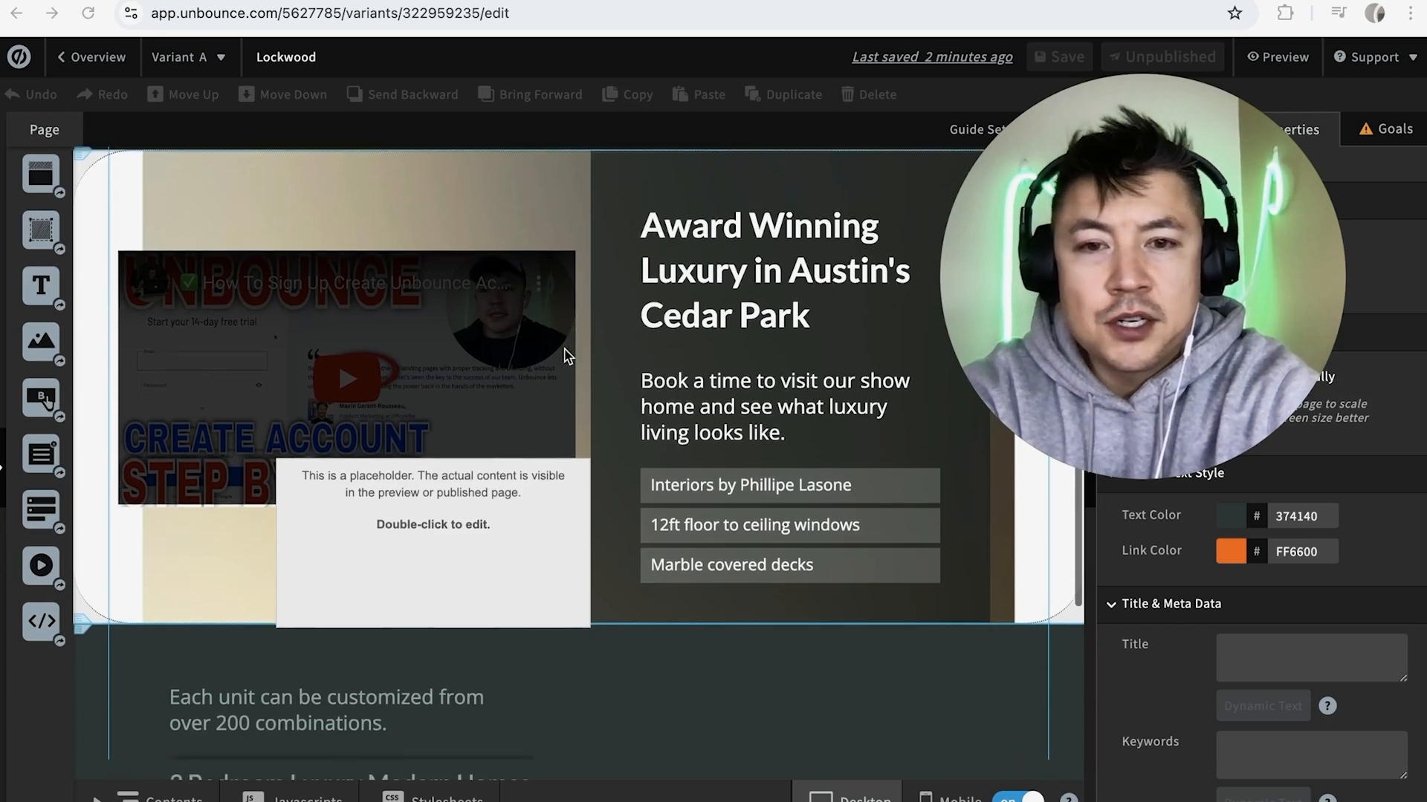
pyautogui.scroll(-3, 563, 347)
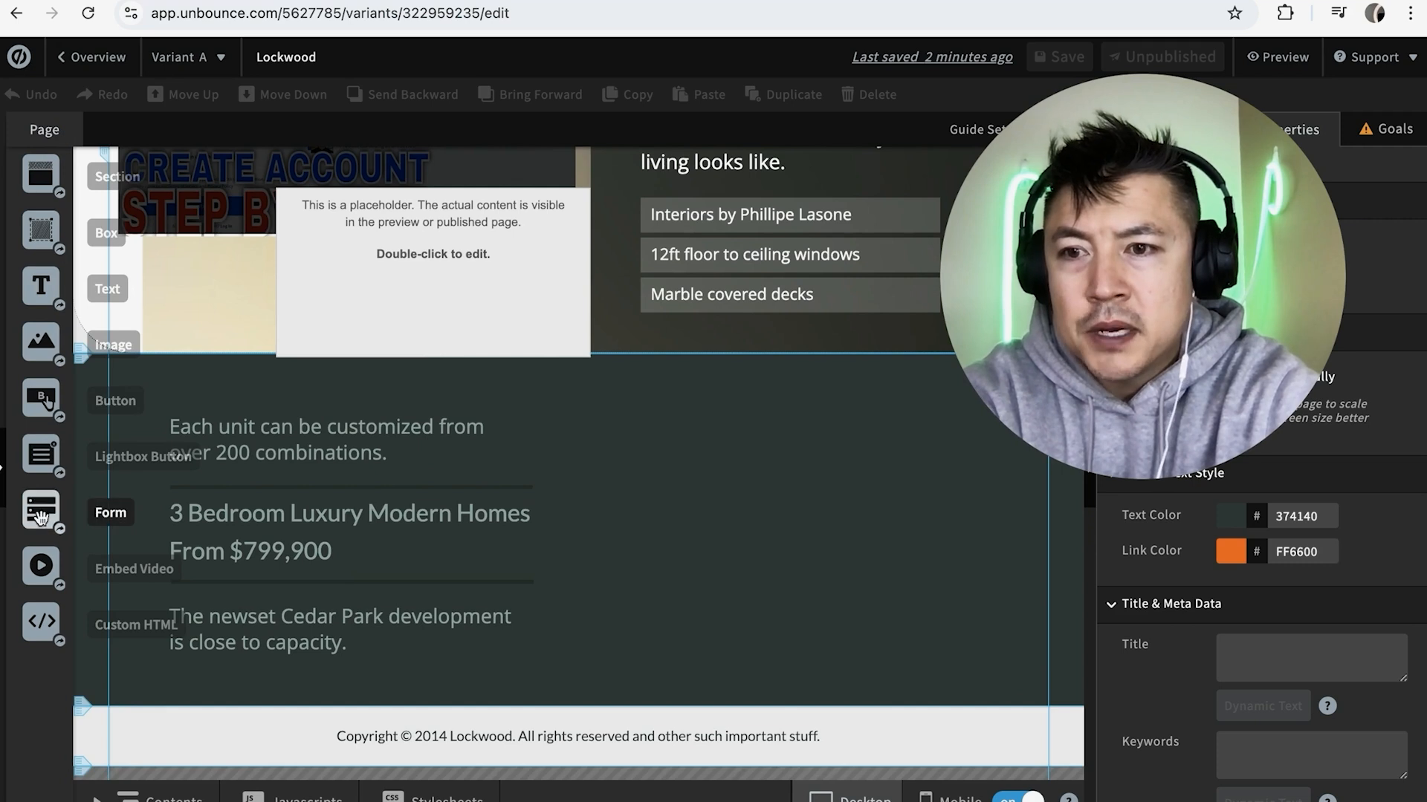
pyautogui.moveTo(40, 517); pyautogui.dragTo(725, 462)
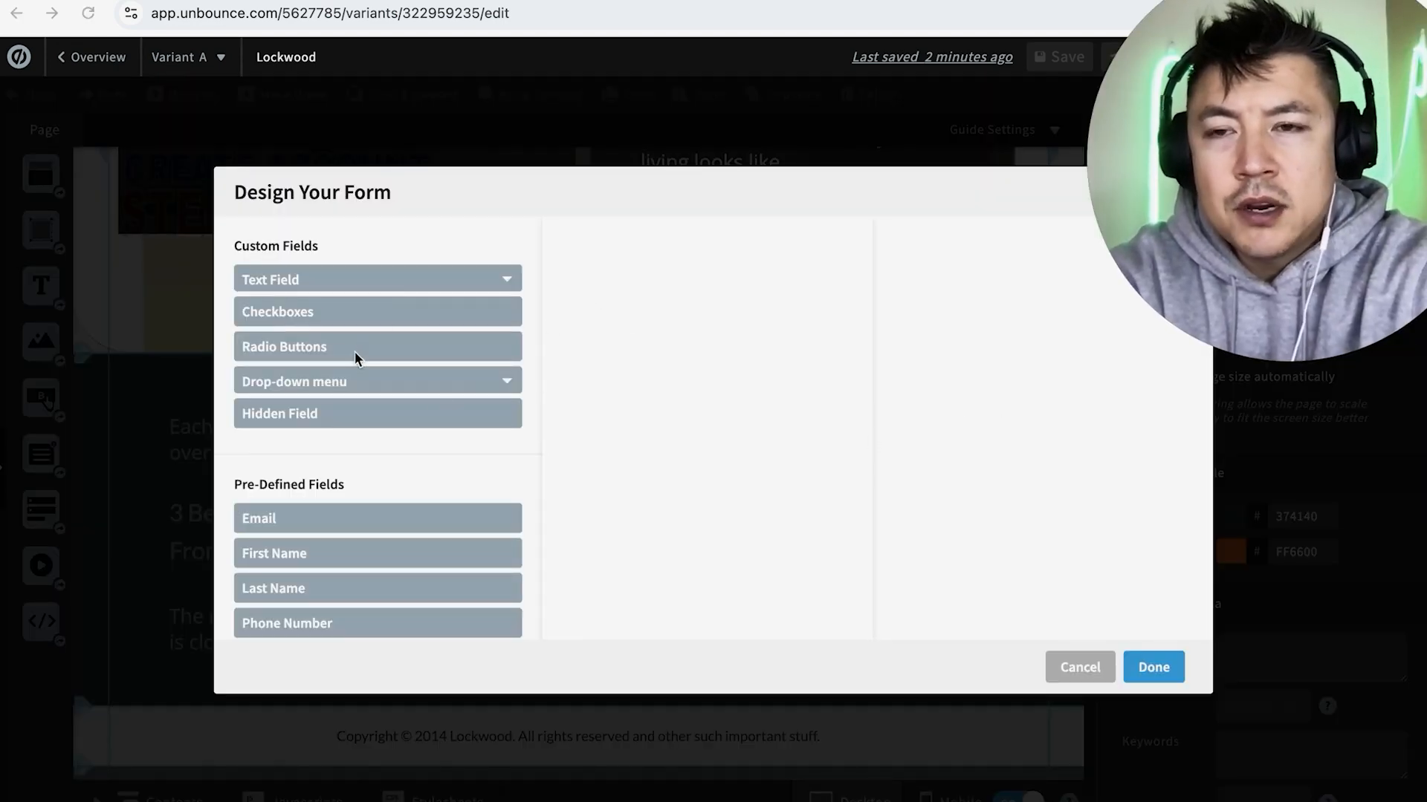
# Add the pre-defined Email field to the form
pyautogui.scroll(-1, 354, 351)
pyautogui.scroll(1, 354, 351)
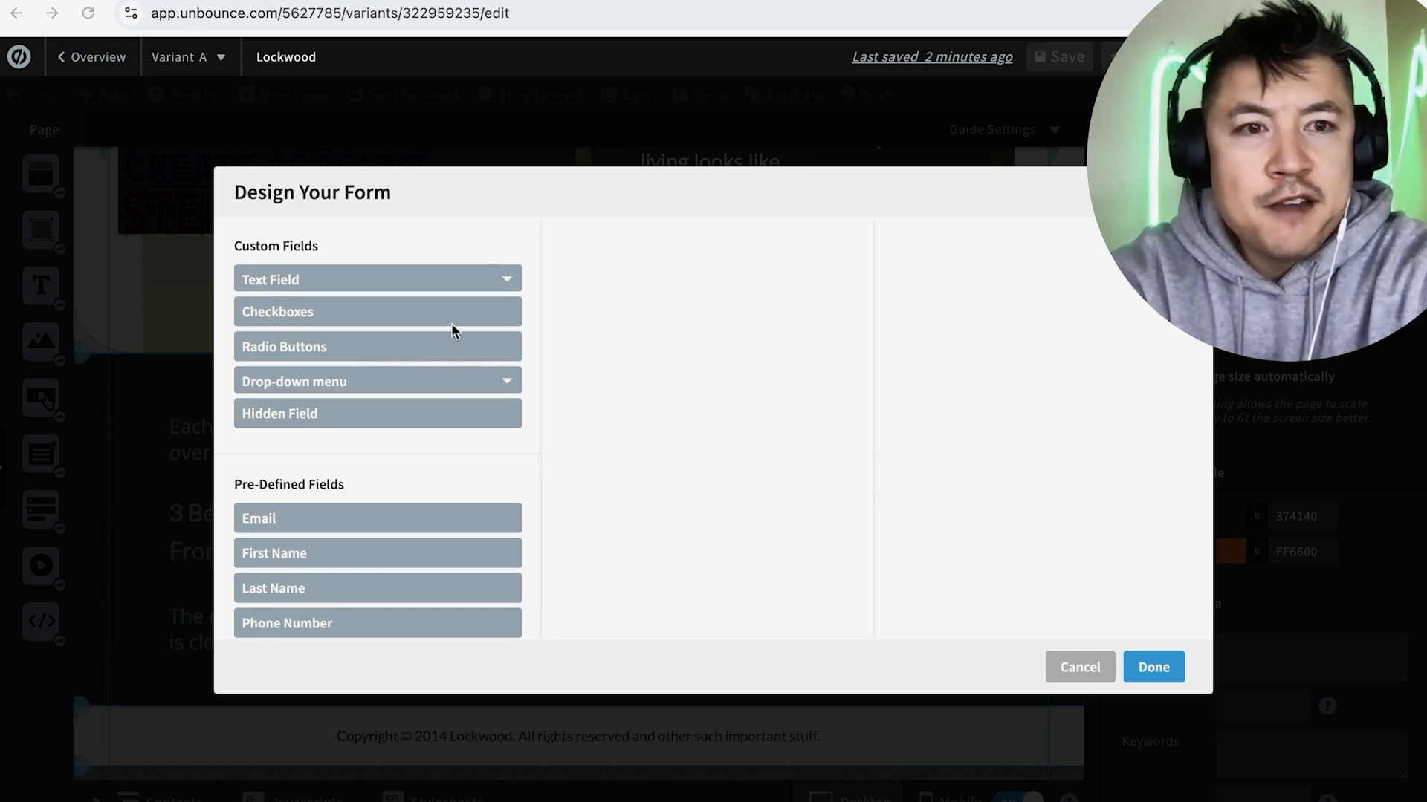
pyautogui.scroll(-1, 394, 453)
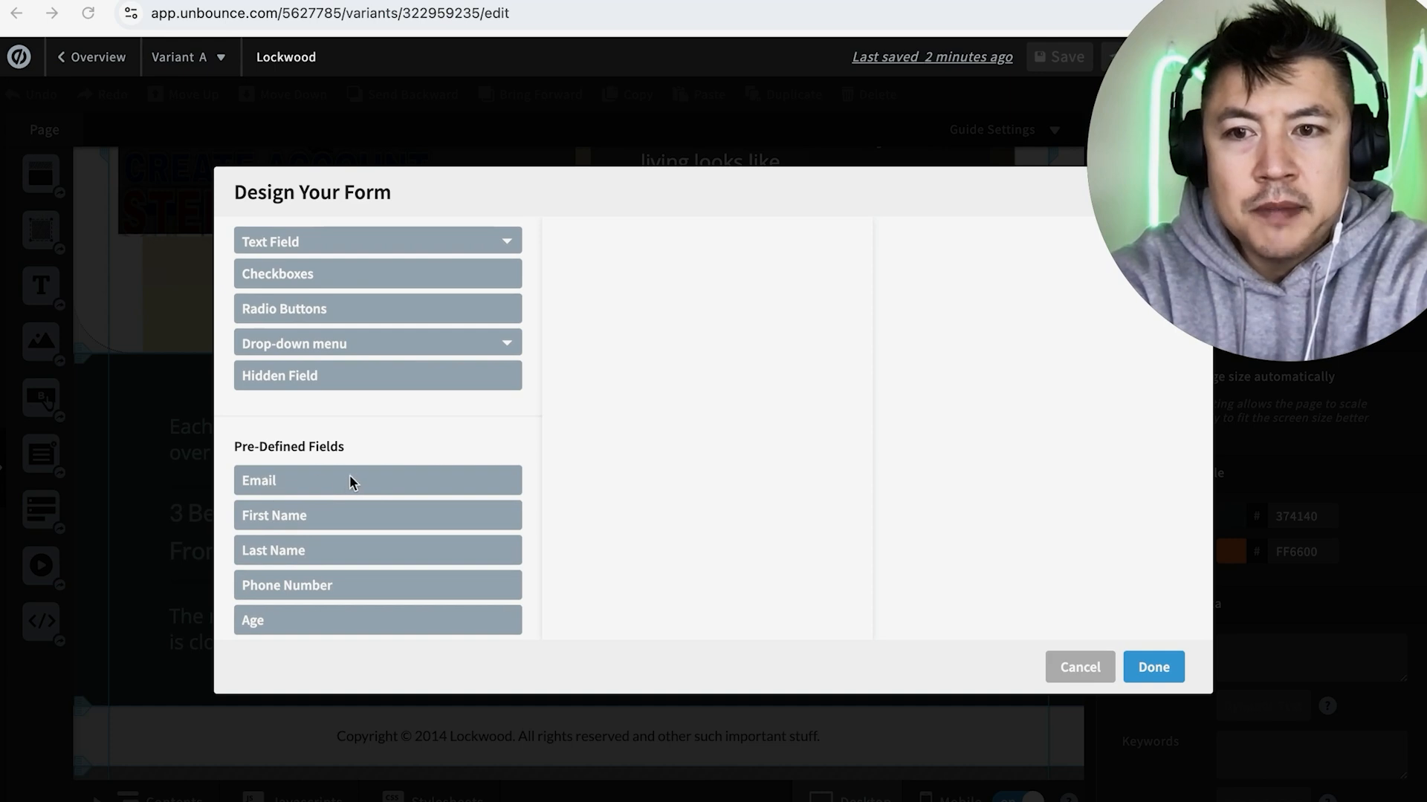
pyautogui.scroll(1, 404, 479)
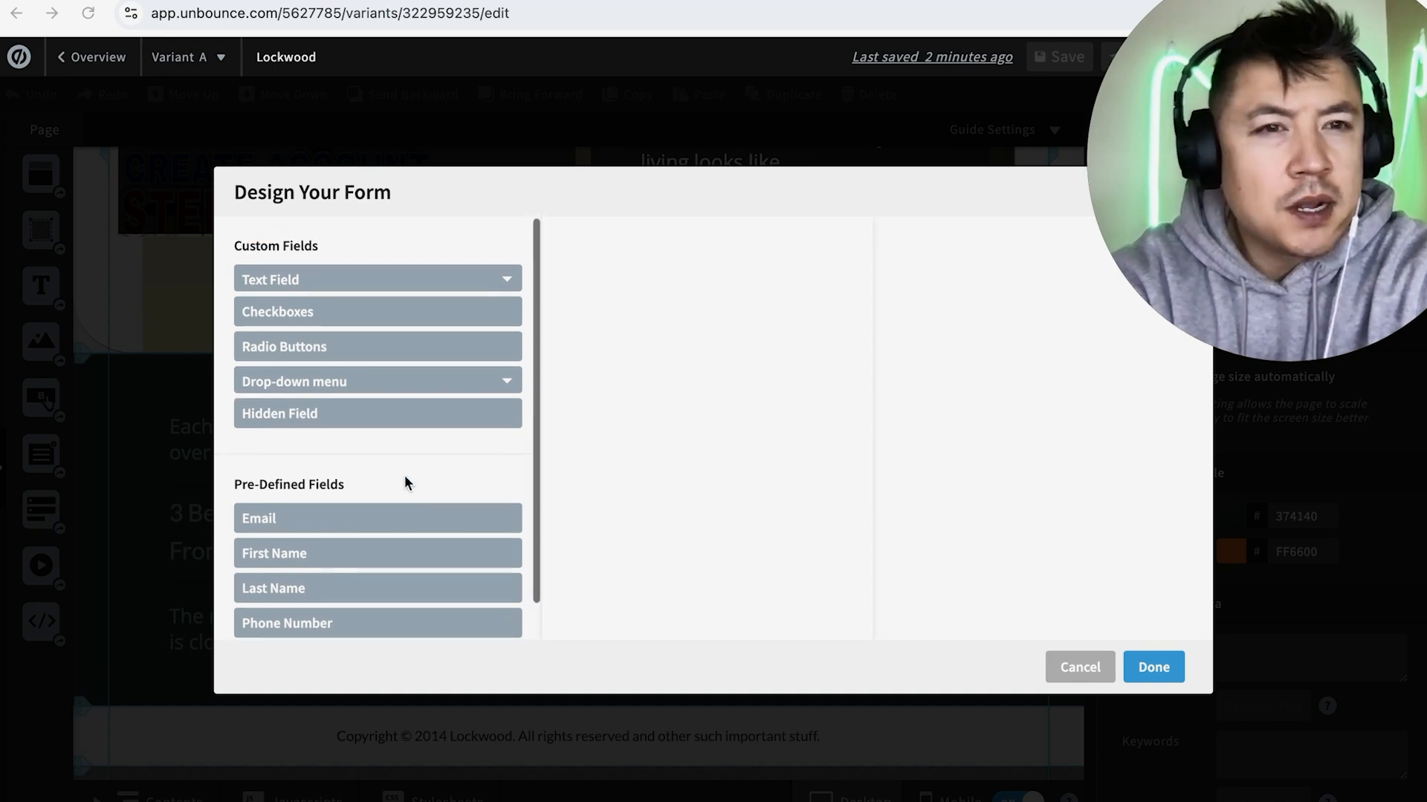
pyautogui.scroll(-1, 404, 479)
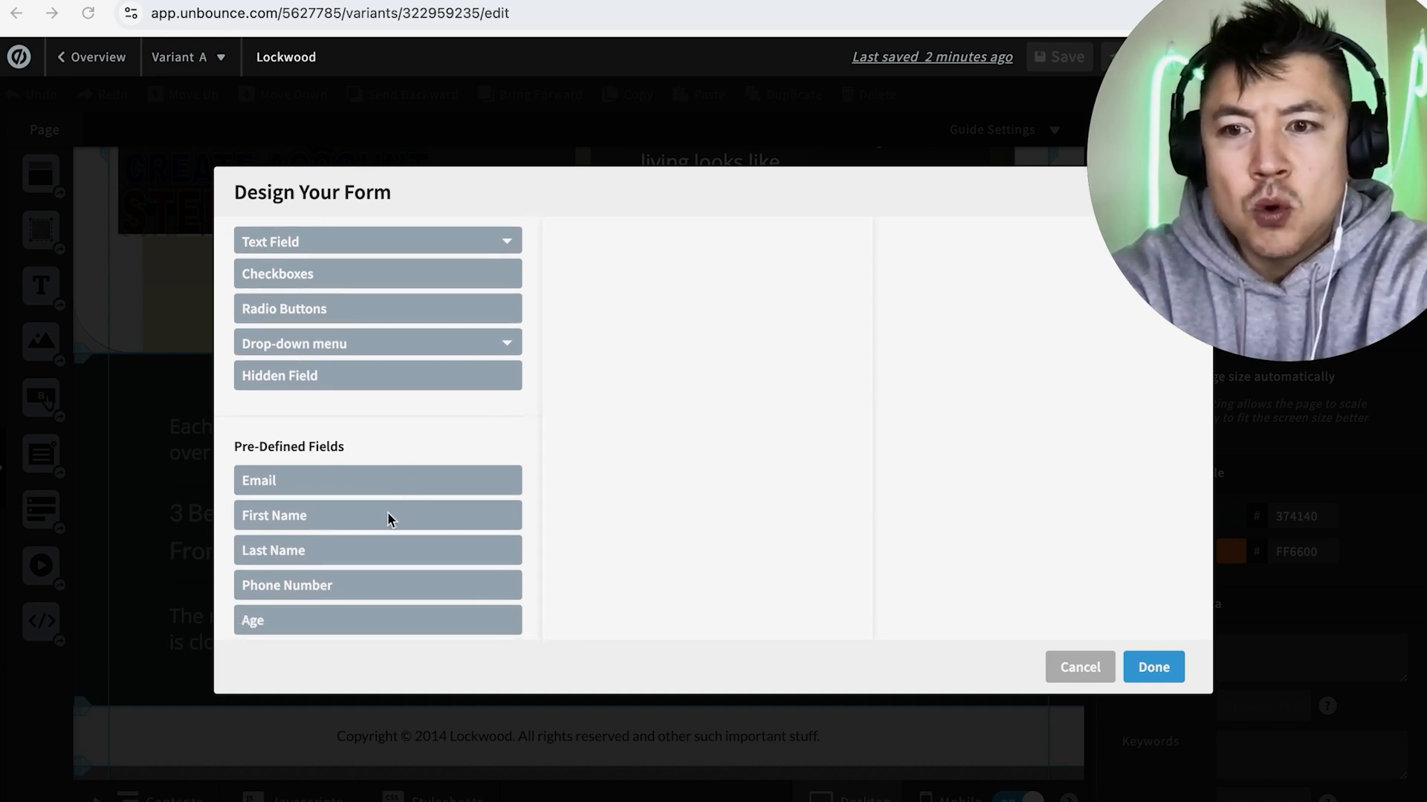
pyautogui.click(340, 481)
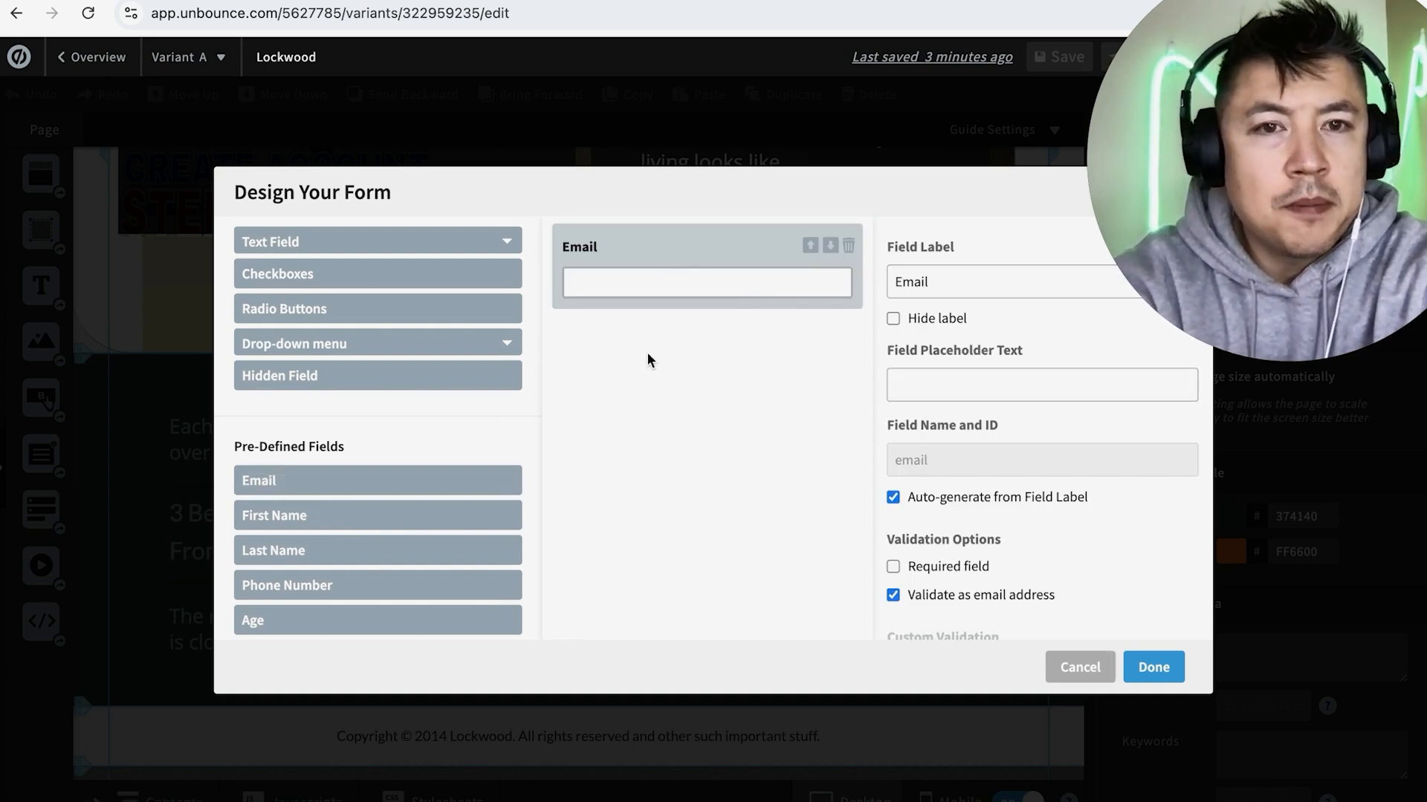
# Change the email field's label to EMAIL
pyautogui.doubleClick(930, 281)
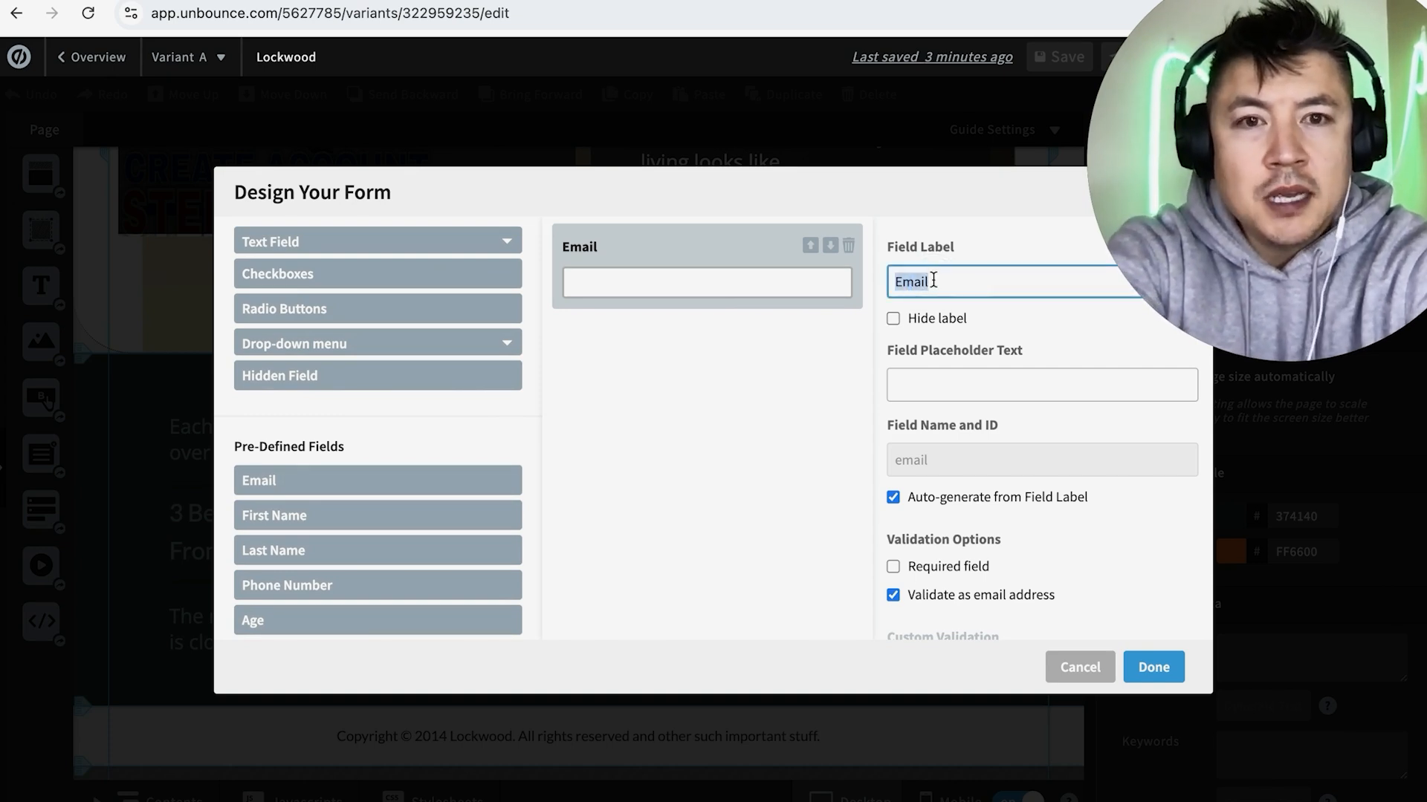
pyautogui.write('EMAI')
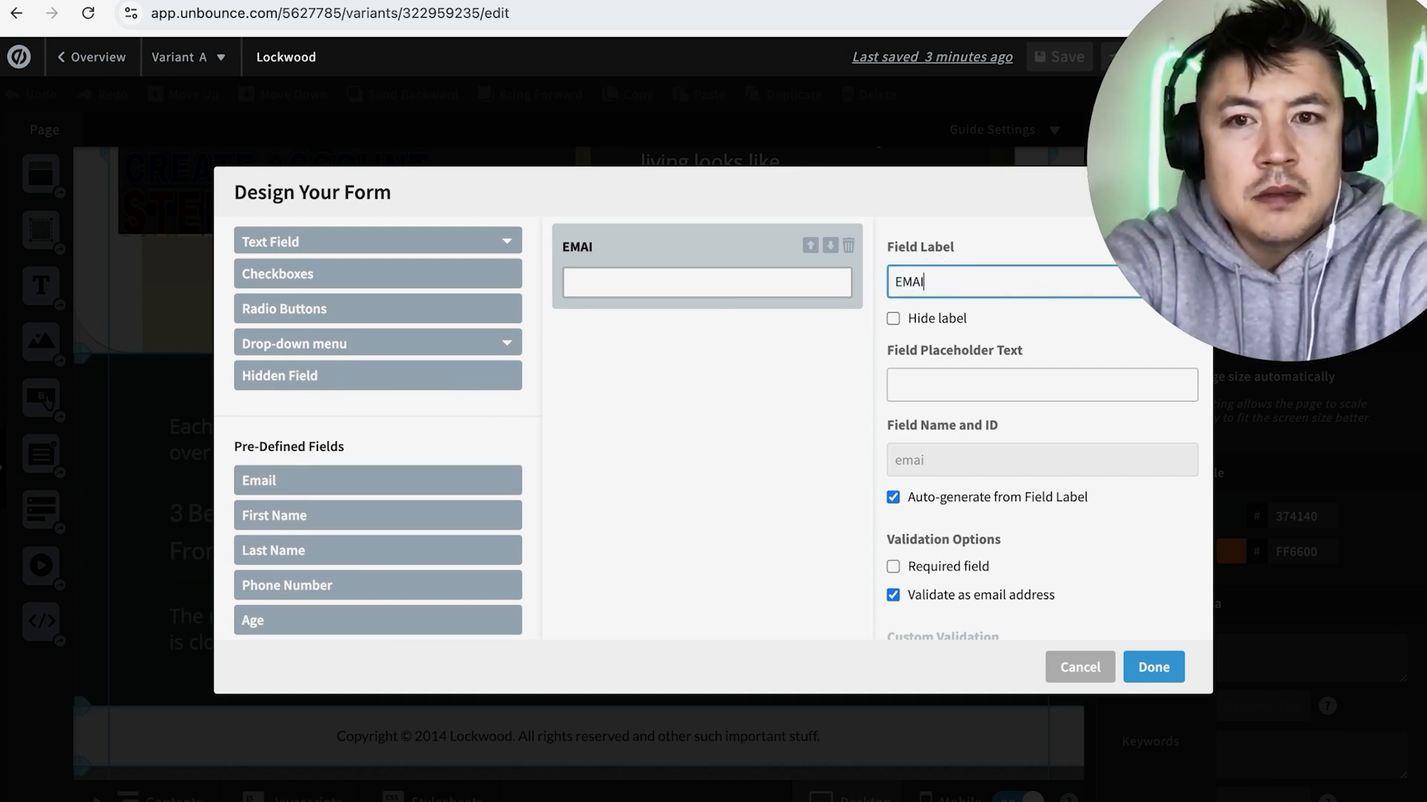
pyautogui.write('L A')
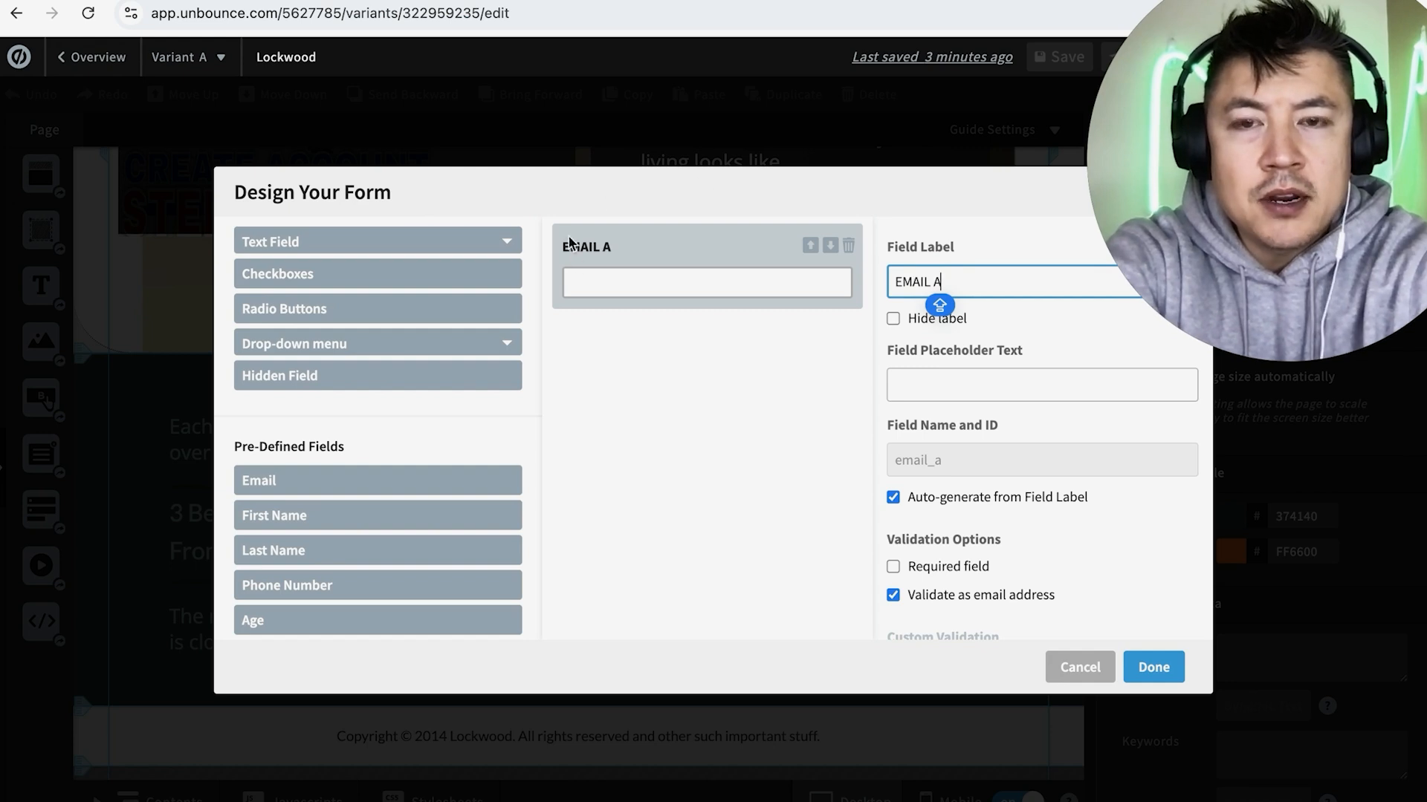
pyautogui.press('BackSpace')
pyautogui.press('BackSpace')
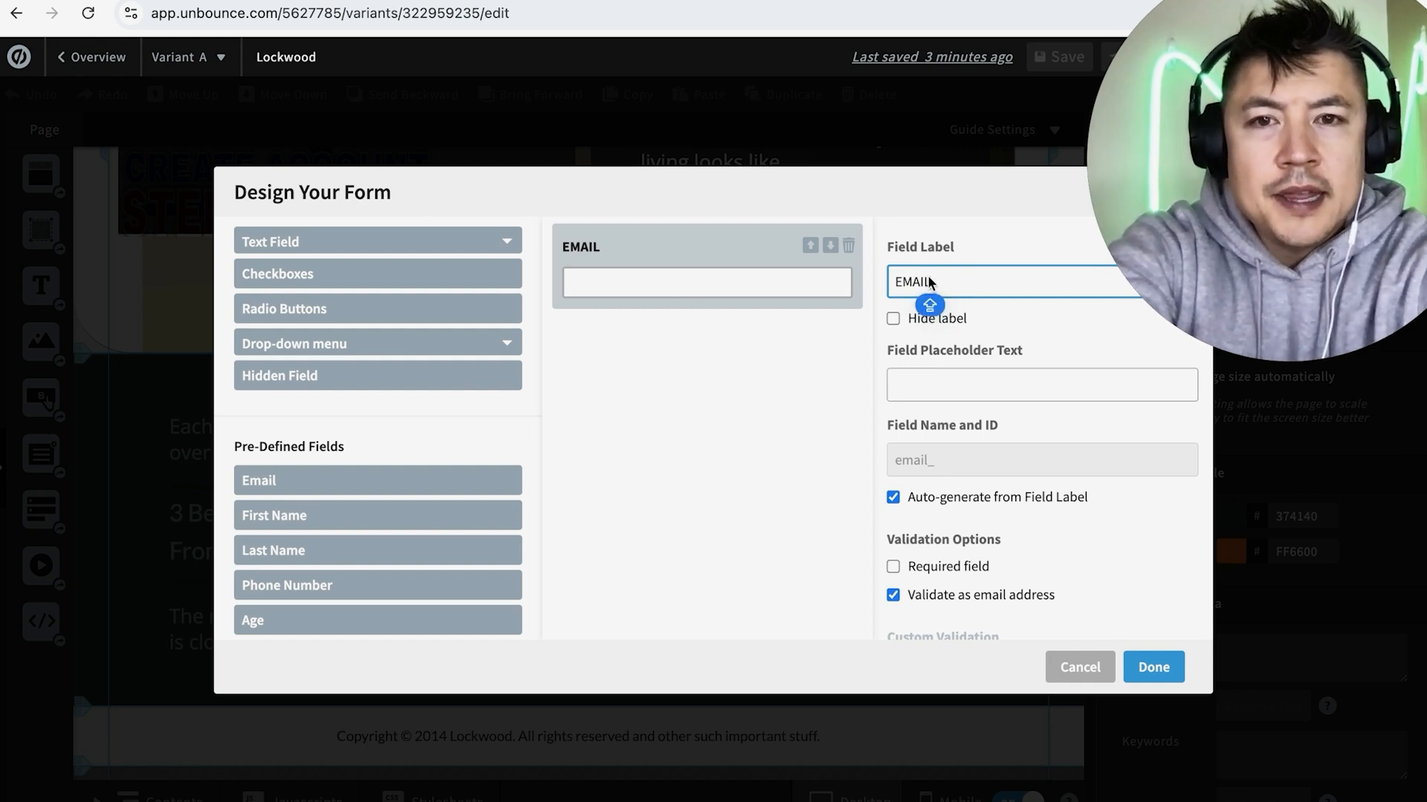
# Give the email field the placeholder text TYPE EMAIL HERE and make it a required field
pyautogui.click(916, 385)
pyautogui.write('TYP')
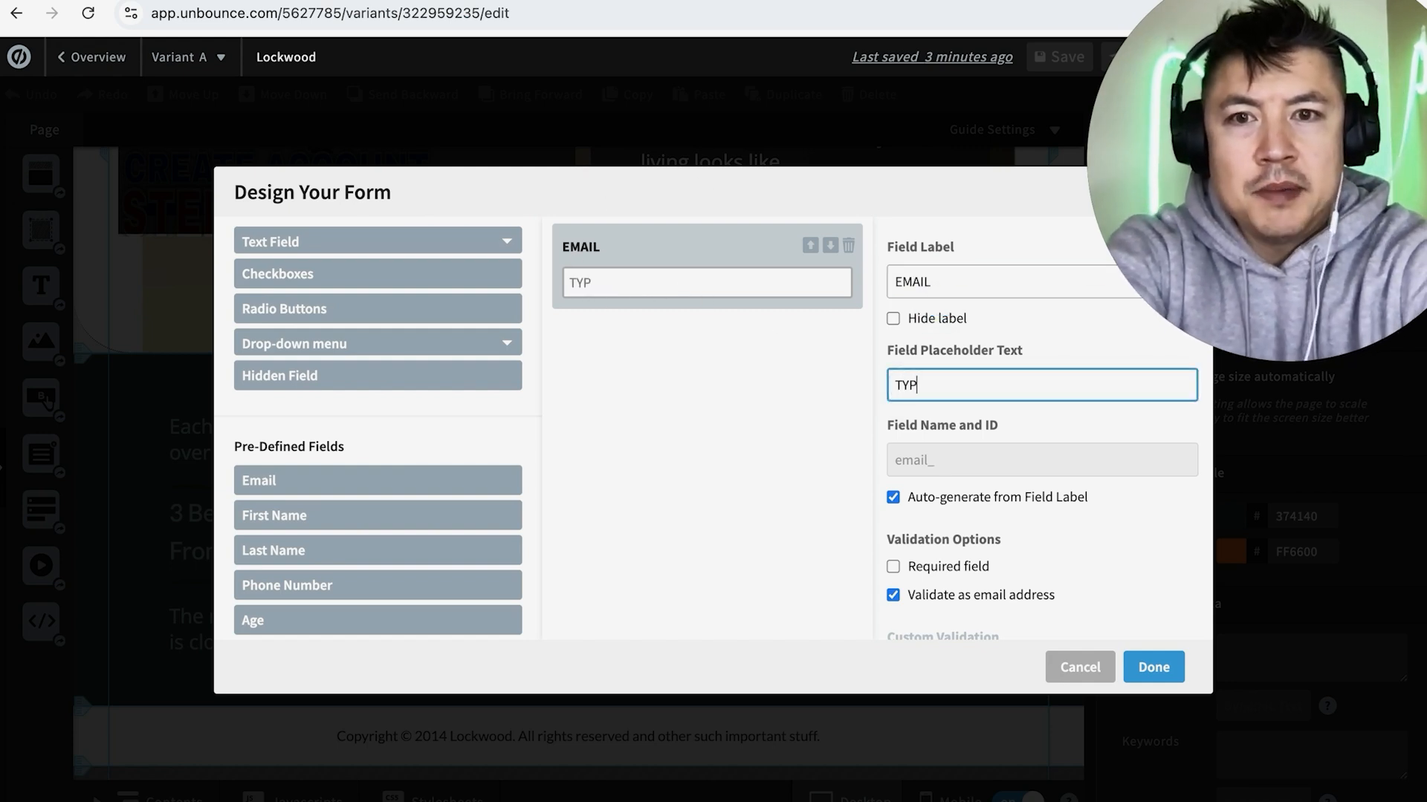
pyautogui.write('E EMAIL HERE')
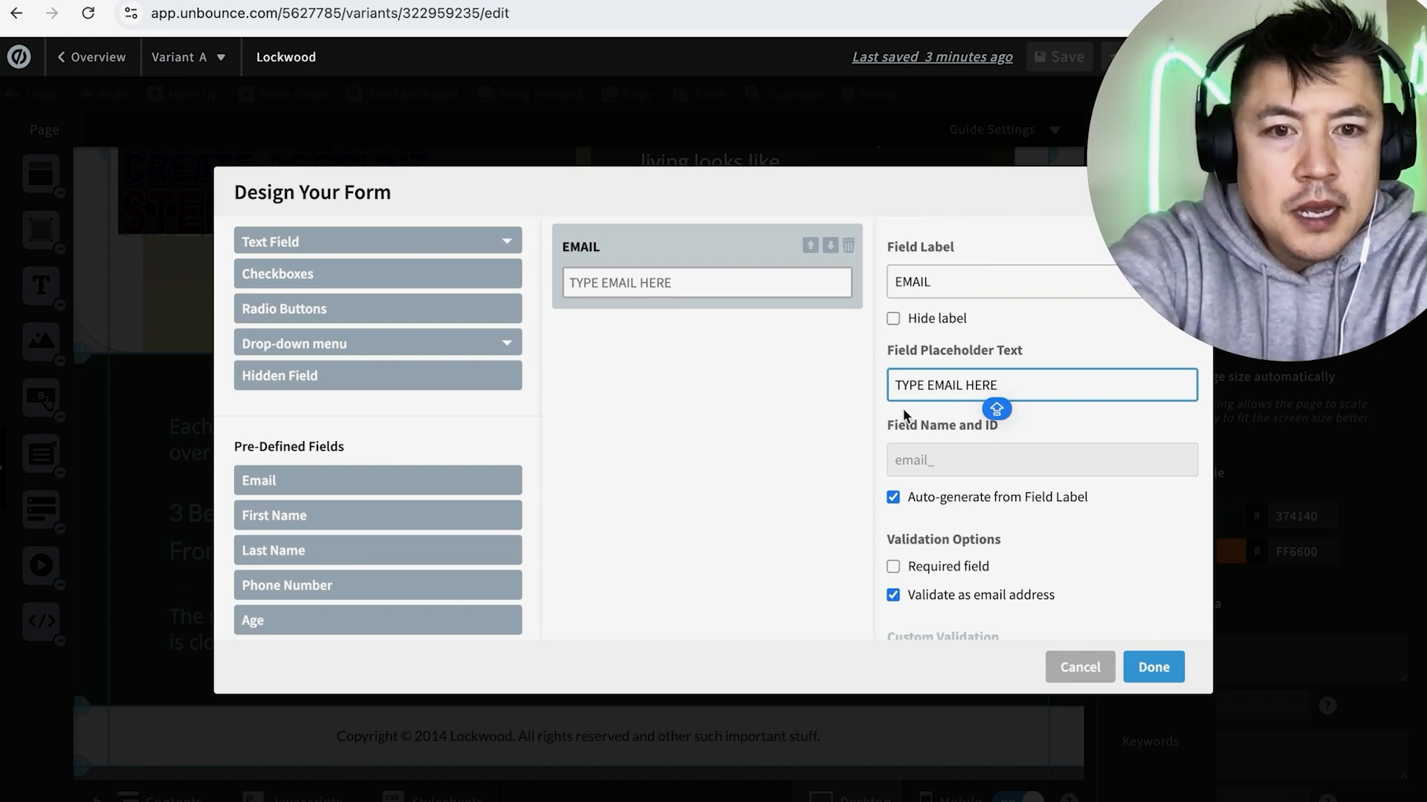
pyautogui.scroll(-3, 974, 503)
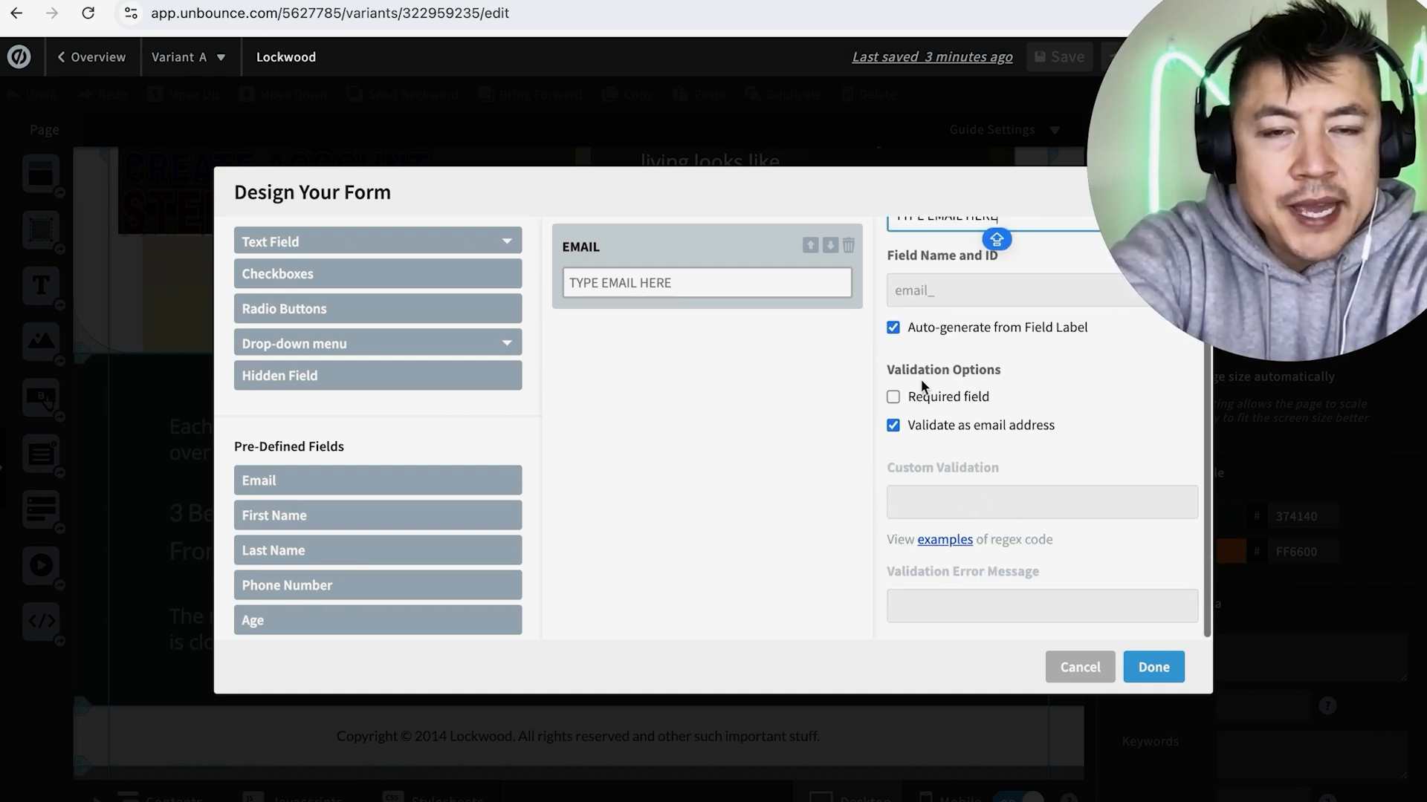
pyautogui.click(893, 397)
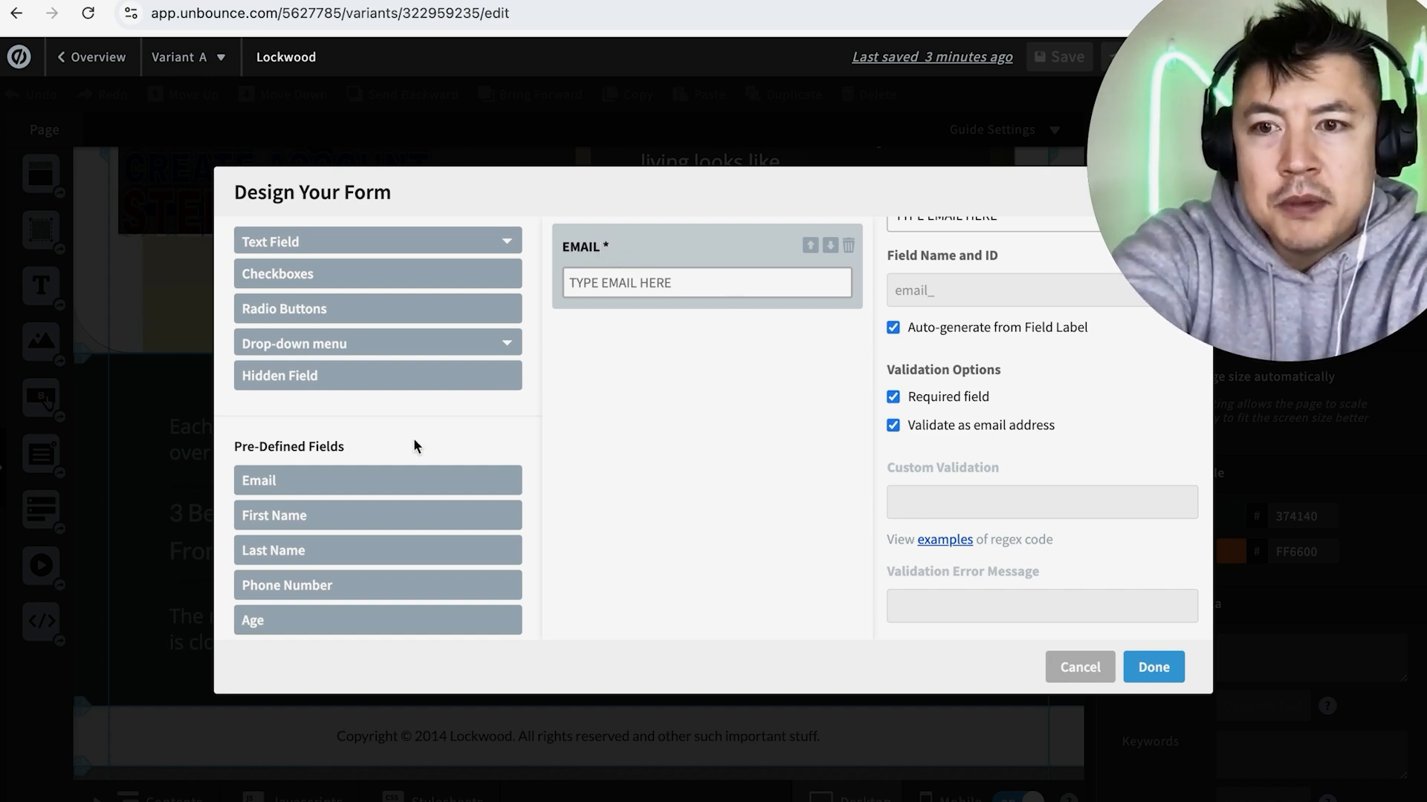
# Add a First Name field above the email field and place the finished form at left 497, top 41
pyautogui.click(290, 513)
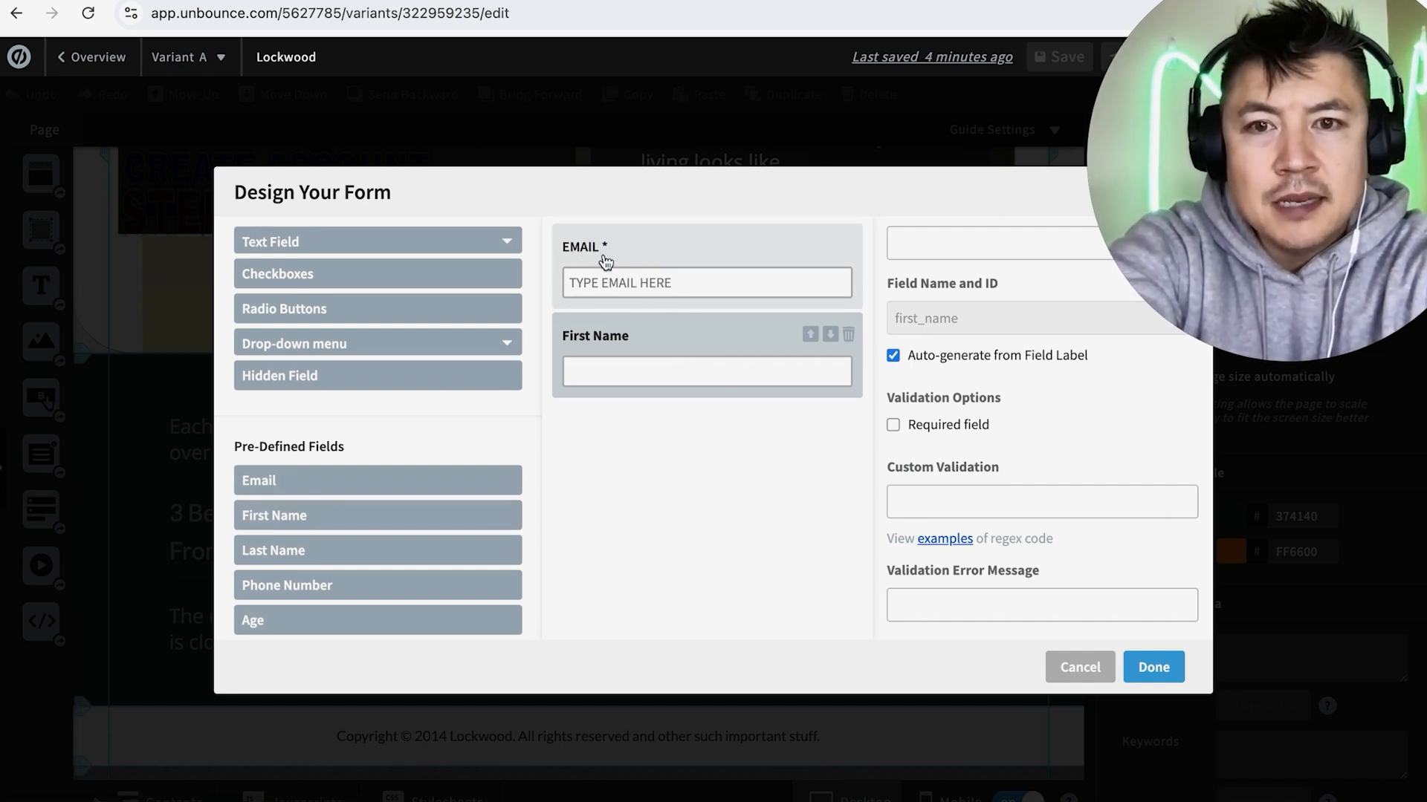
pyautogui.click(810, 336)
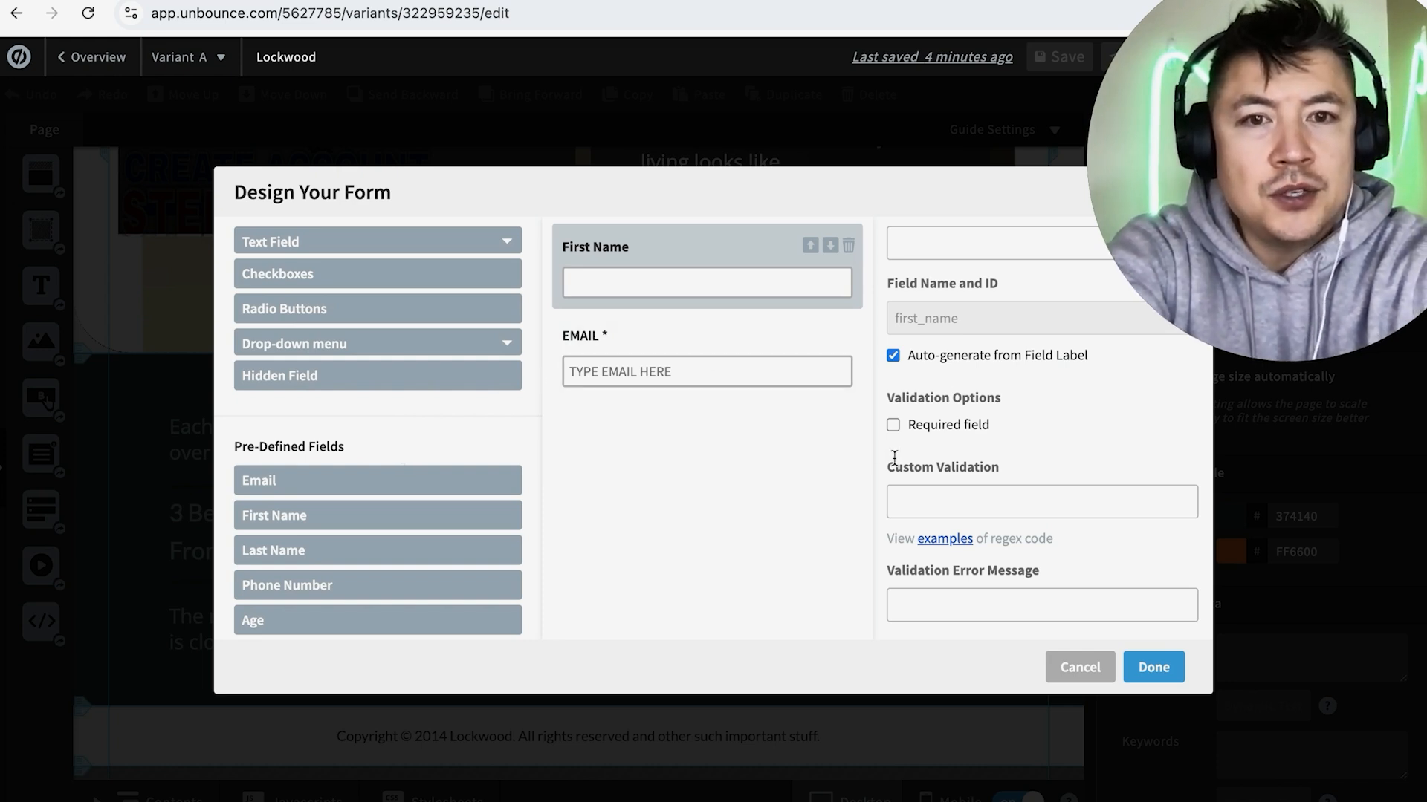
pyautogui.click(1153, 667)
pyautogui.click(719, 417)
pyautogui.moveTo(719, 417)
pyautogui.mouseDown()
pyautogui.moveTo(743, 461)
pyautogui.moveTo(725, 414)
pyautogui.mouseUp()
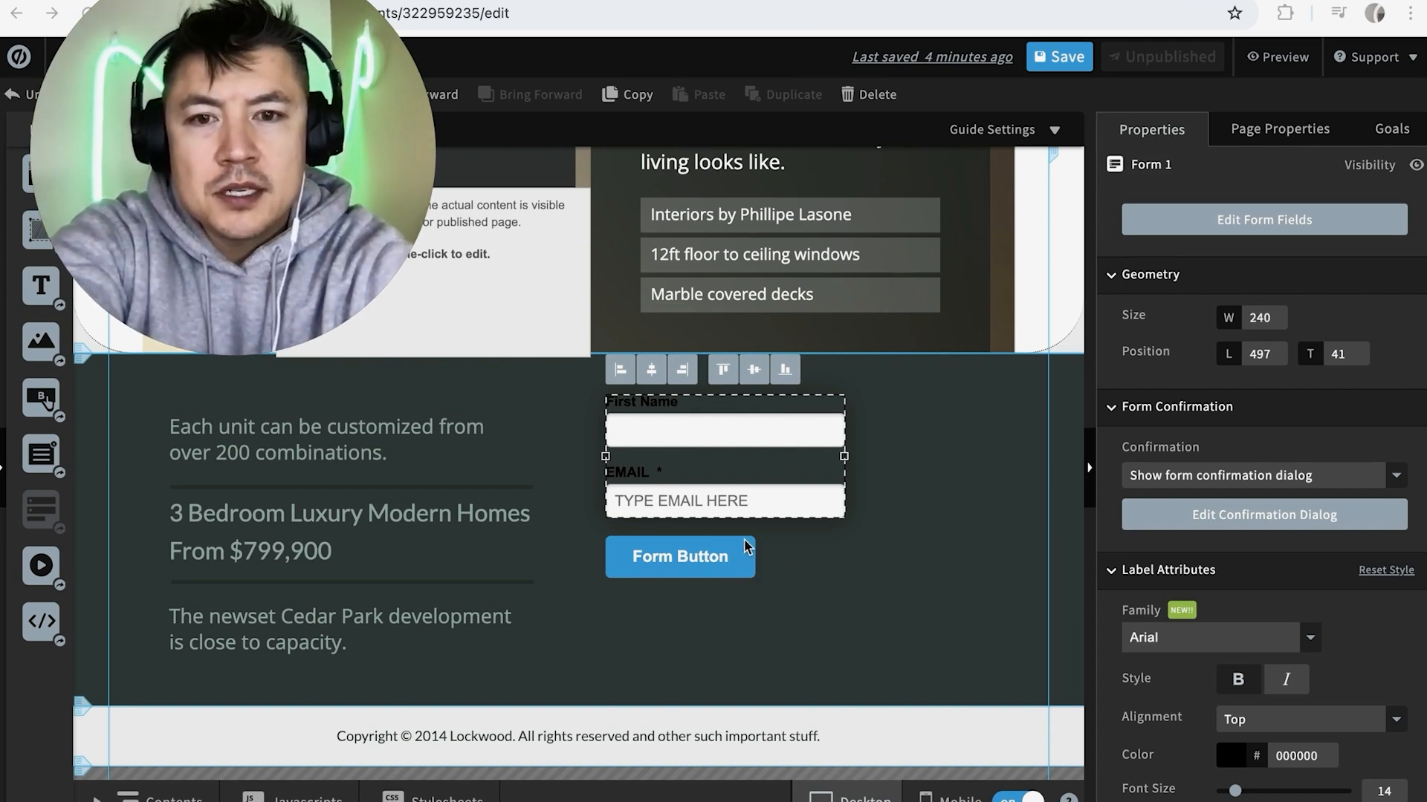
# Change the form button's text to GET MY PDF NOW!
pyautogui.click(734, 560)
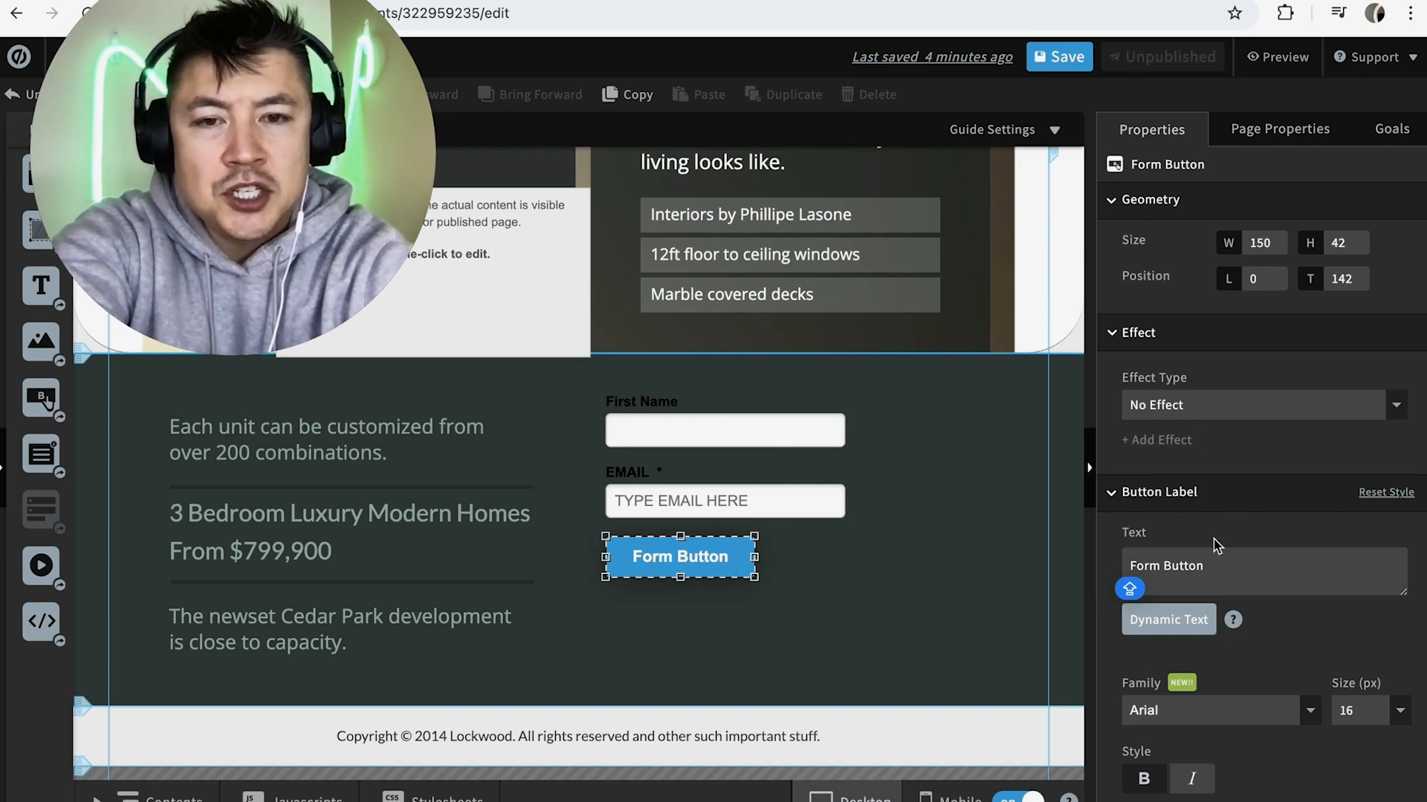
pyautogui.click(1210, 566)
pyautogui.press('super+a')
pyautogui.write('GET')
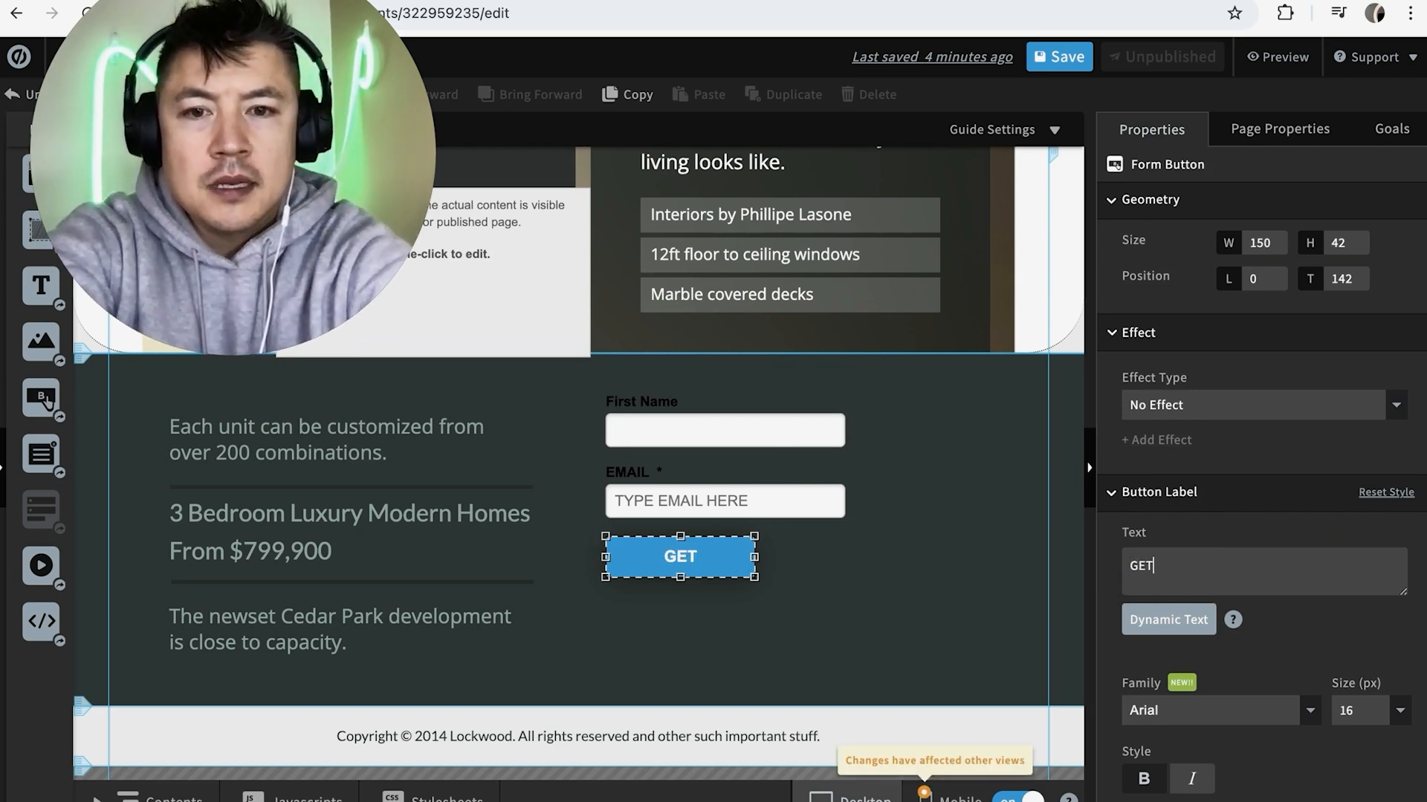
pyautogui.write(' MY PDF NOW!')
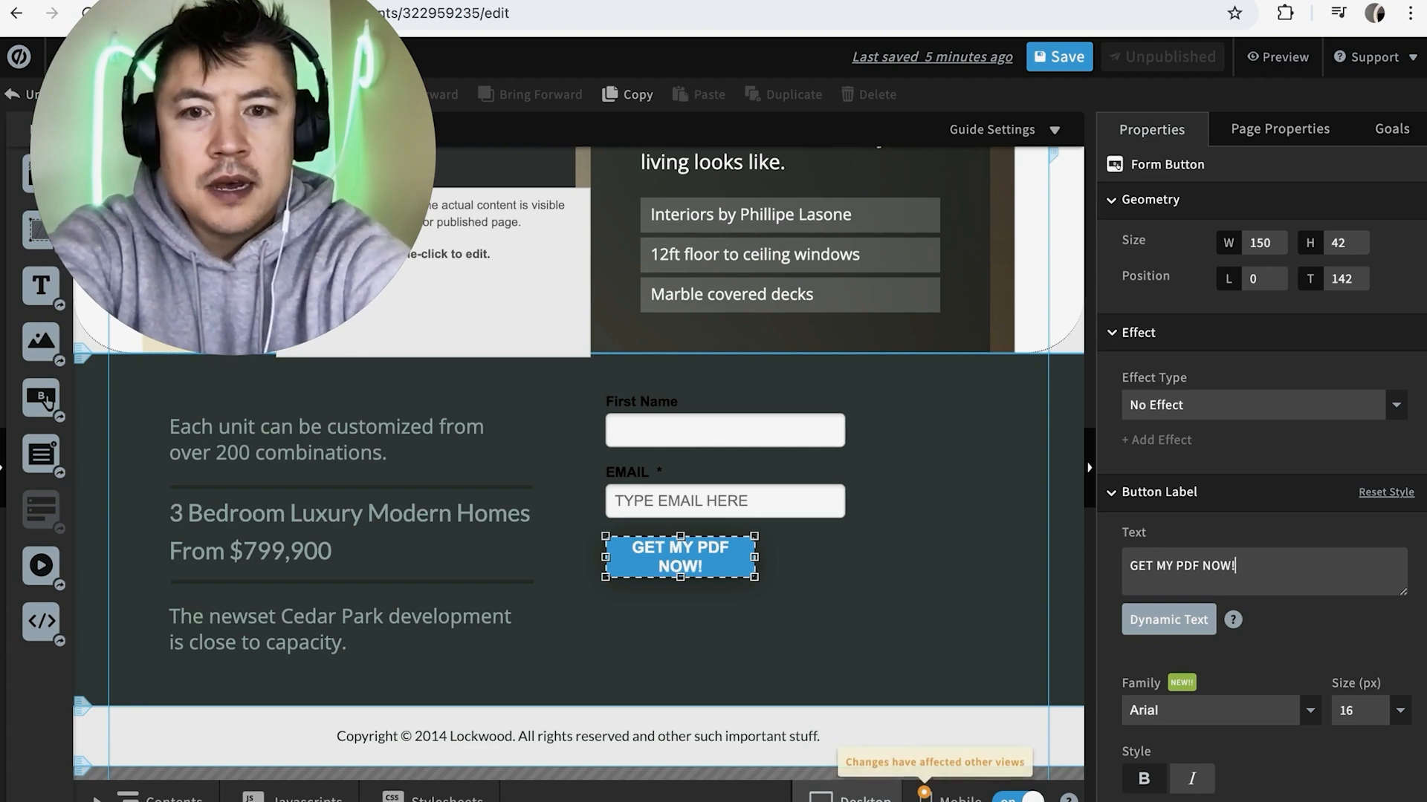
# Shift the form button horizontally to left position 40 and round its corners to a radius of 98
pyautogui.click(799, 587)
pyautogui.moveTo(715, 567); pyautogui.dragTo(754, 566)
pyautogui.scroll(-8, 1181, 549)
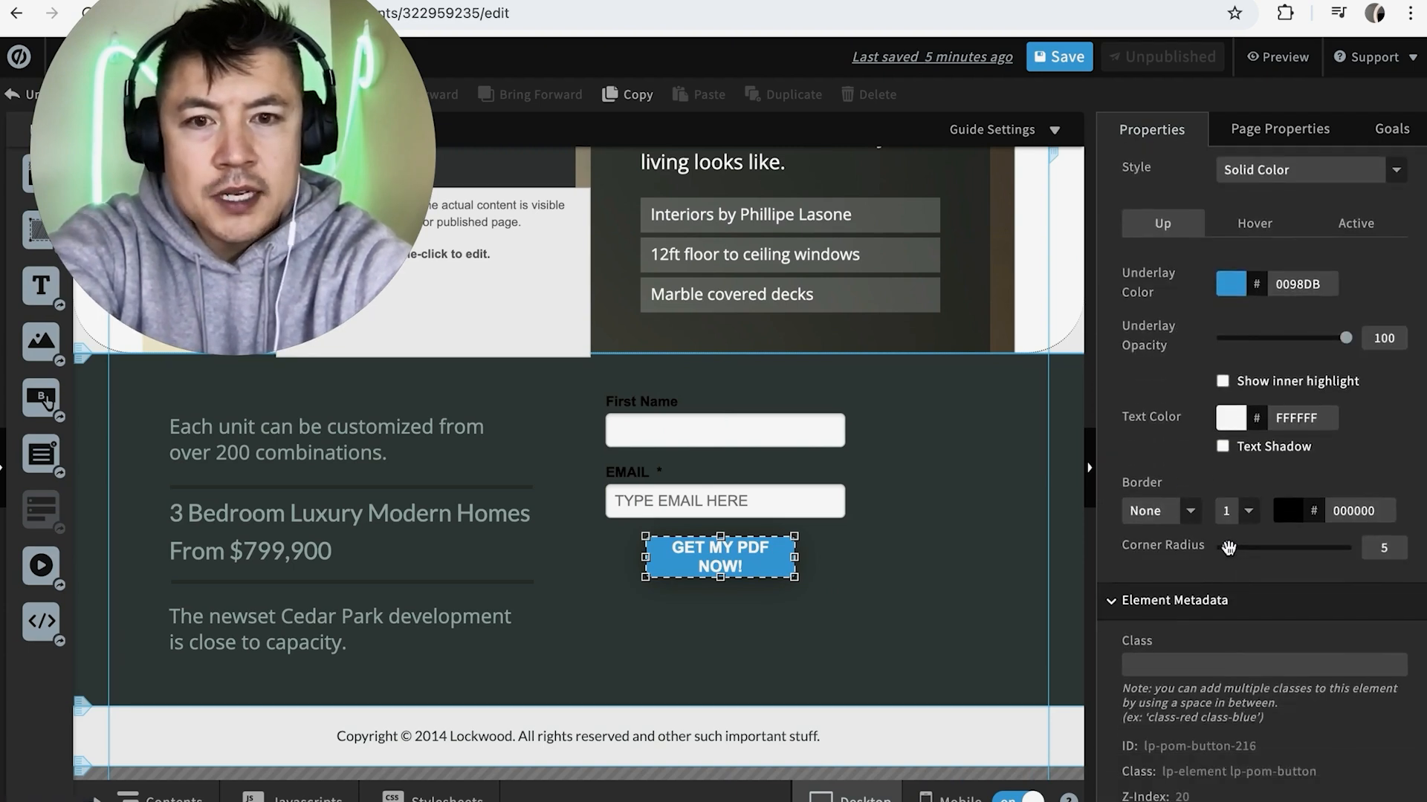
pyautogui.moveTo(1228, 548); pyautogui.dragTo(1345, 548)
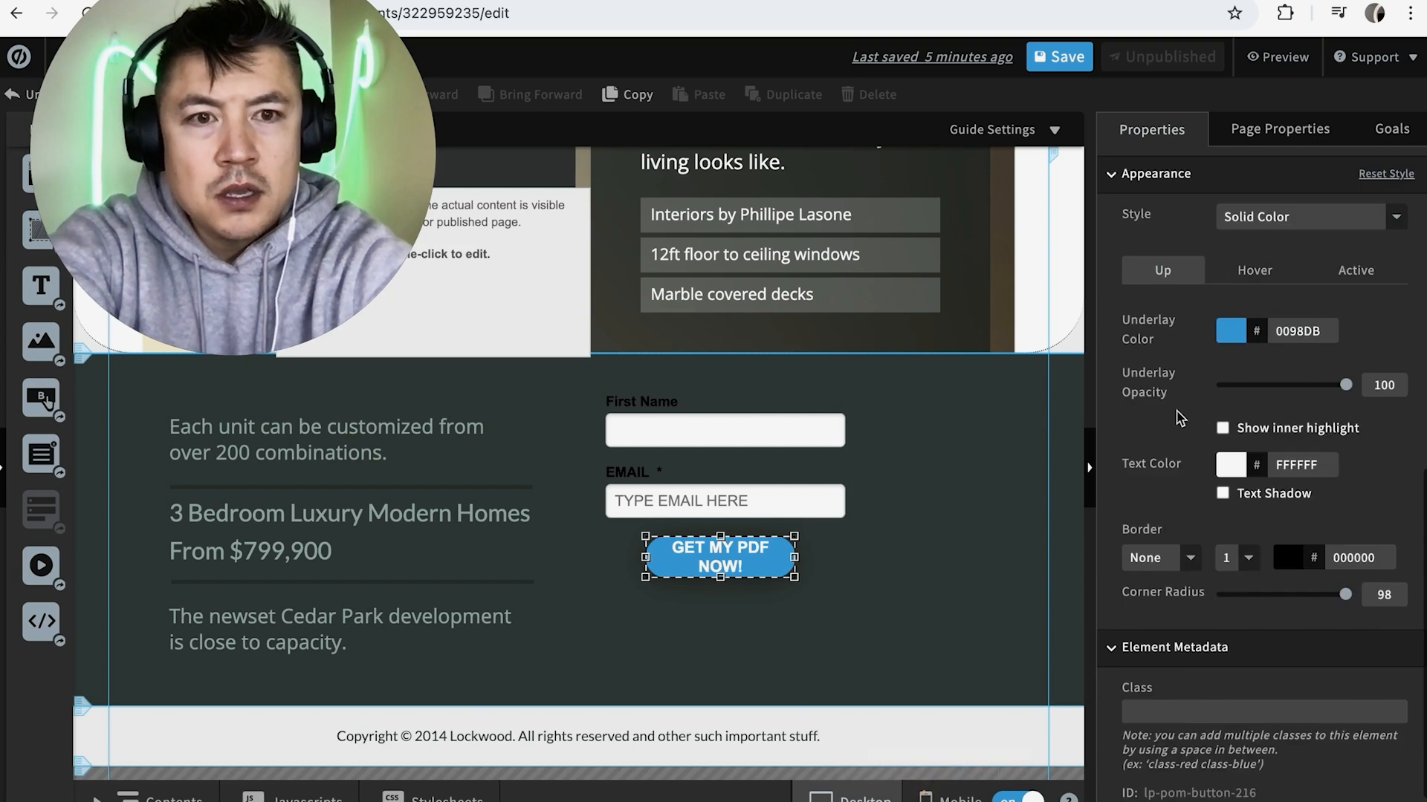
# Select the form and open its confirmation dialog for editing
pyautogui.scroll(1, 1207, 375)
pyautogui.scroll(5, 1227, 344)
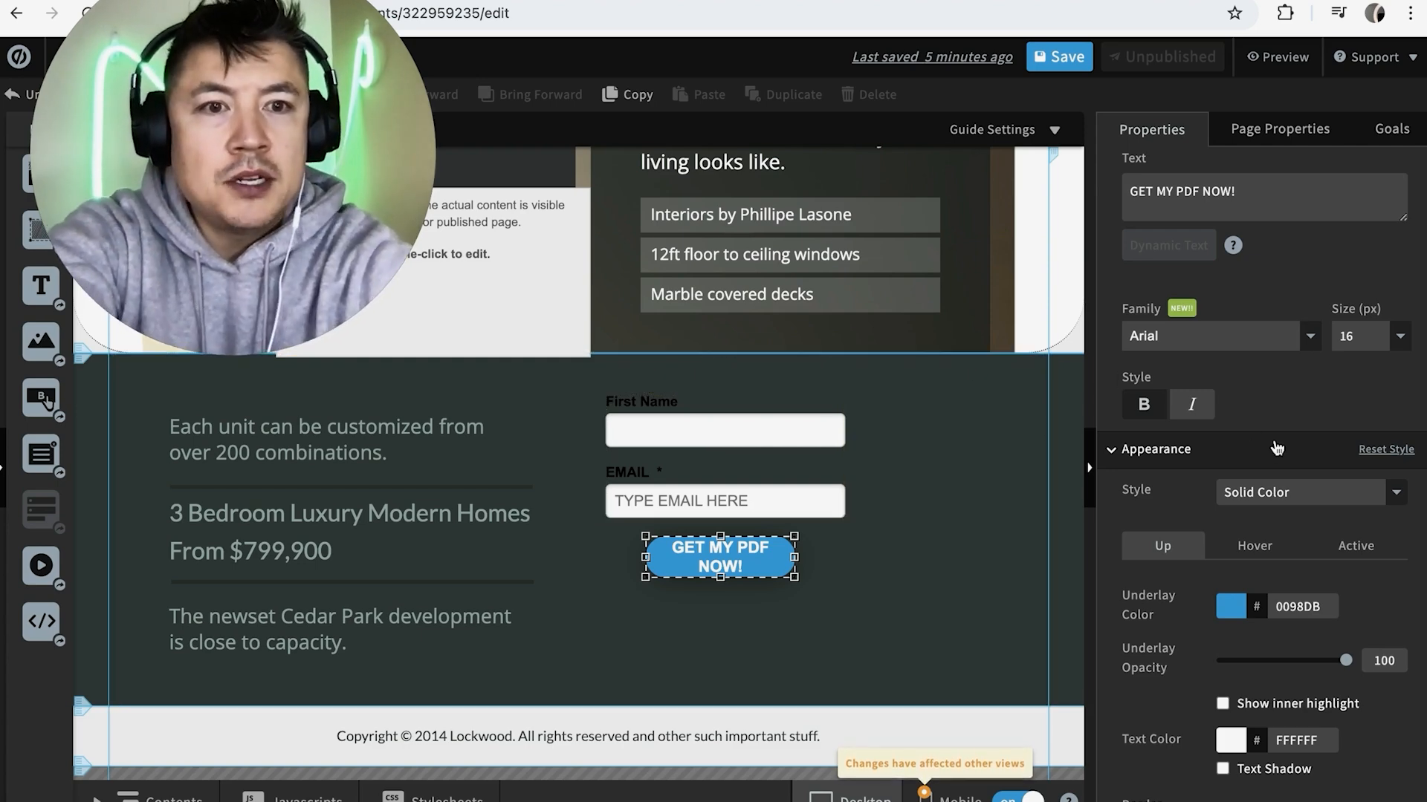
pyautogui.scroll(4, 1276, 447)
pyautogui.scroll(2, 1275, 416)
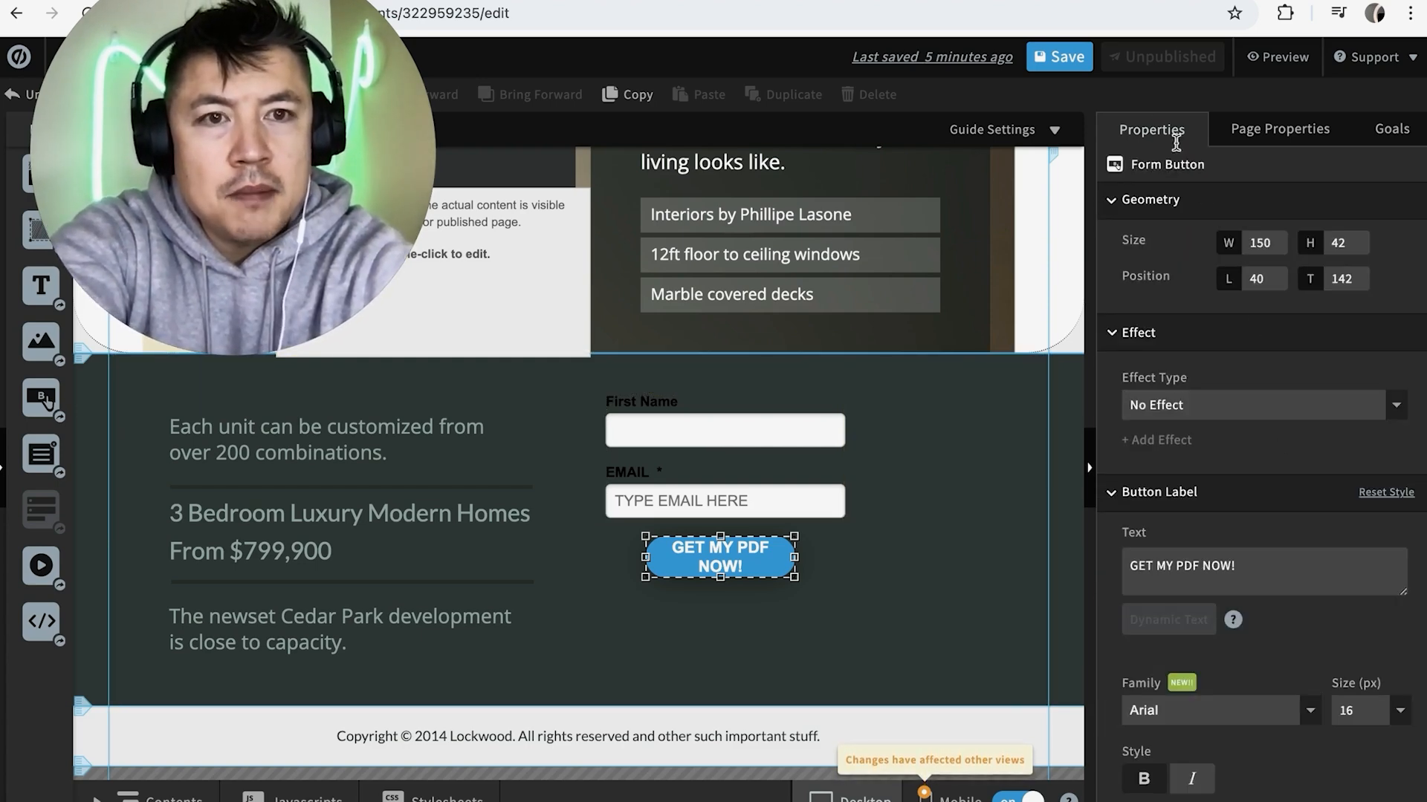
pyautogui.click(731, 444)
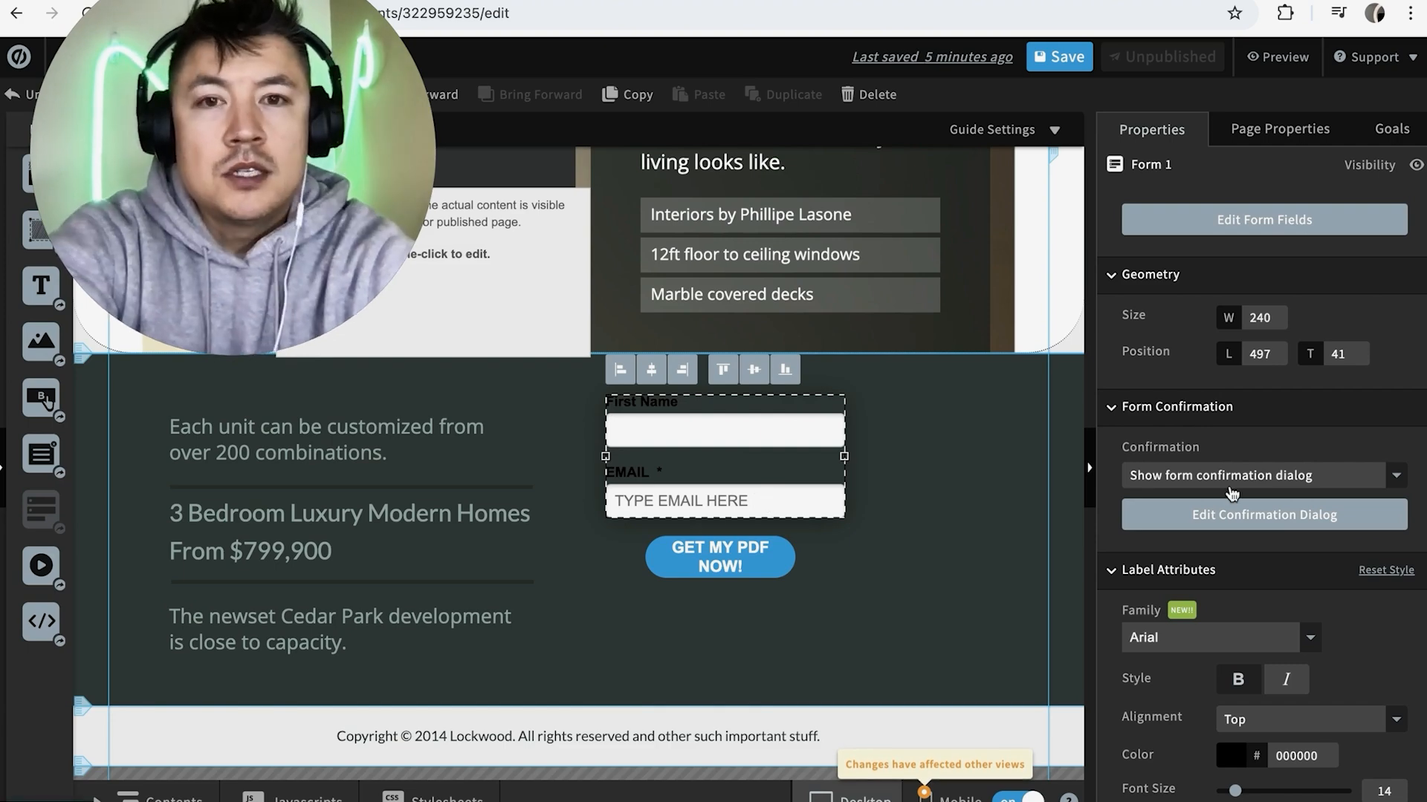
pyautogui.click(1216, 512)
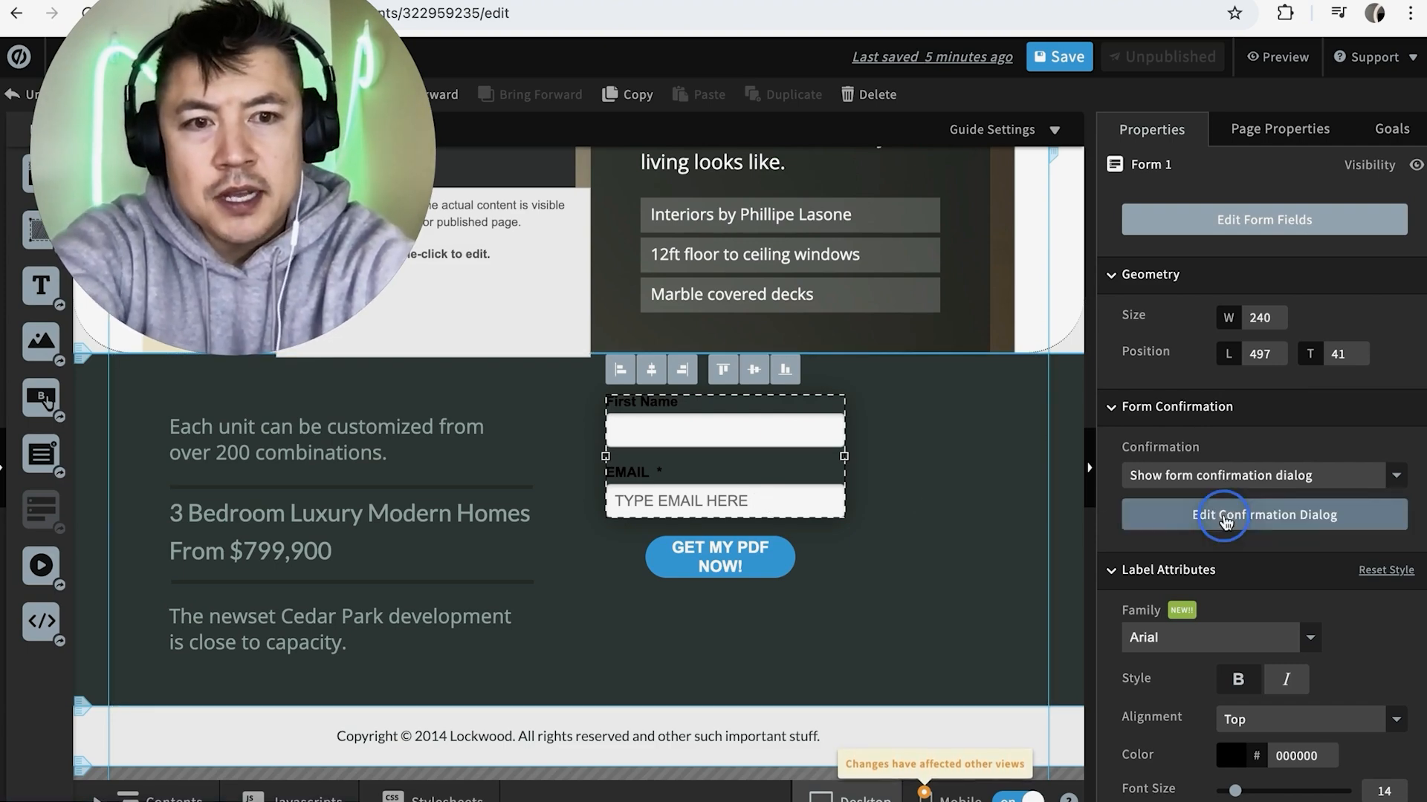
pyautogui.click(1225, 523)
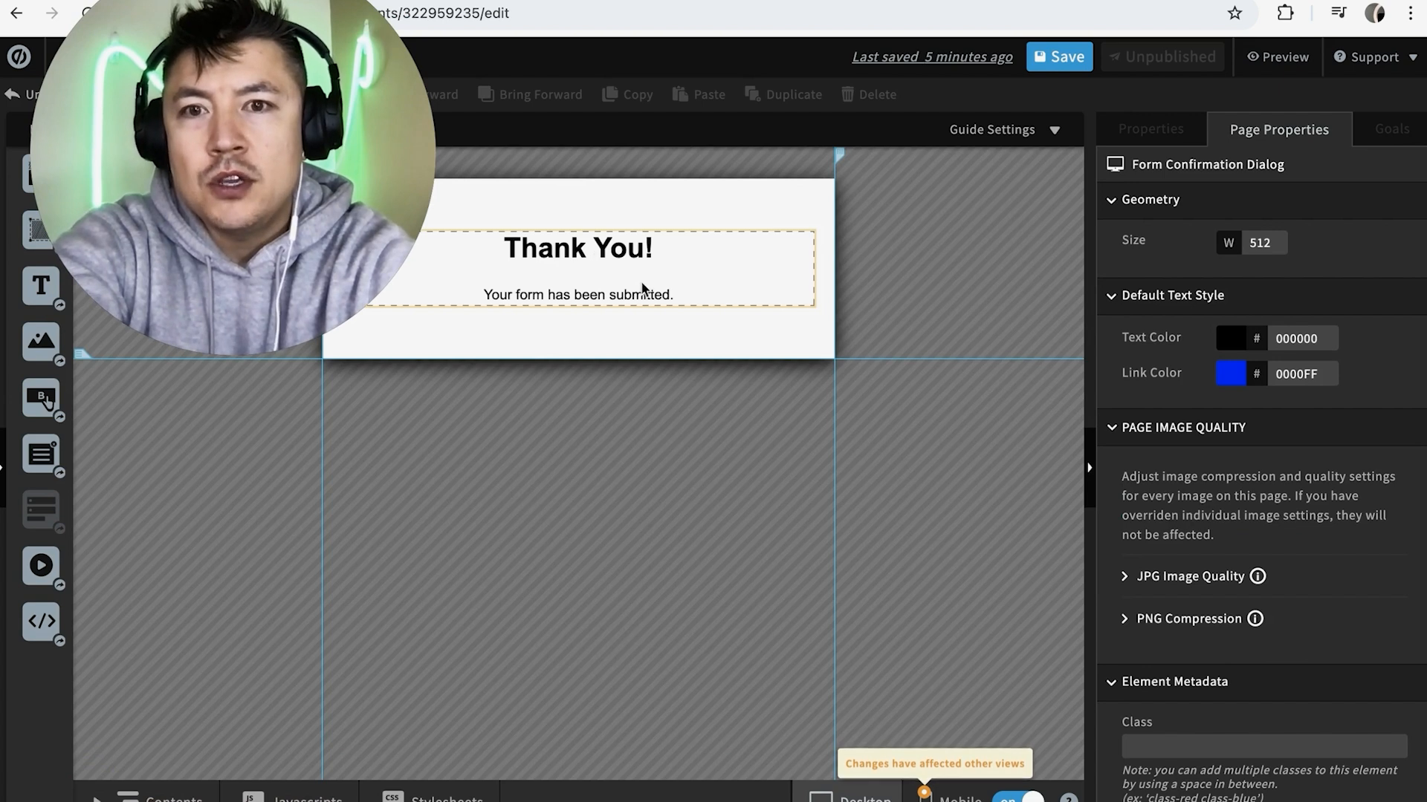
# Replace the sentence below the Thank You! heading with WE HAVE YOUR EMAIL NOW! and save the confirmation dialog
pyautogui.click(692, 292)
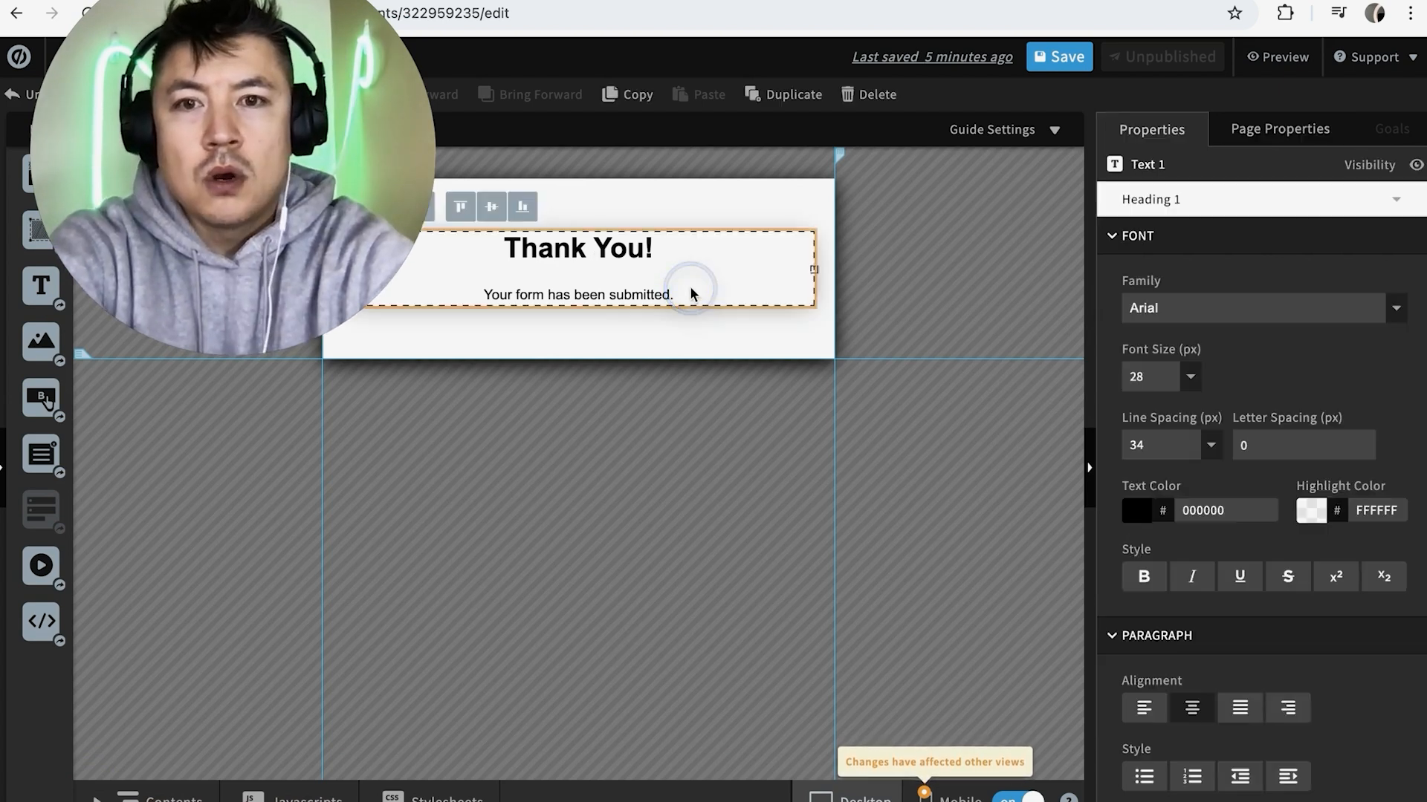
pyautogui.click(653, 294)
pyautogui.tripleClick(653, 294)
pyautogui.write('WE HAVE YOUR ')
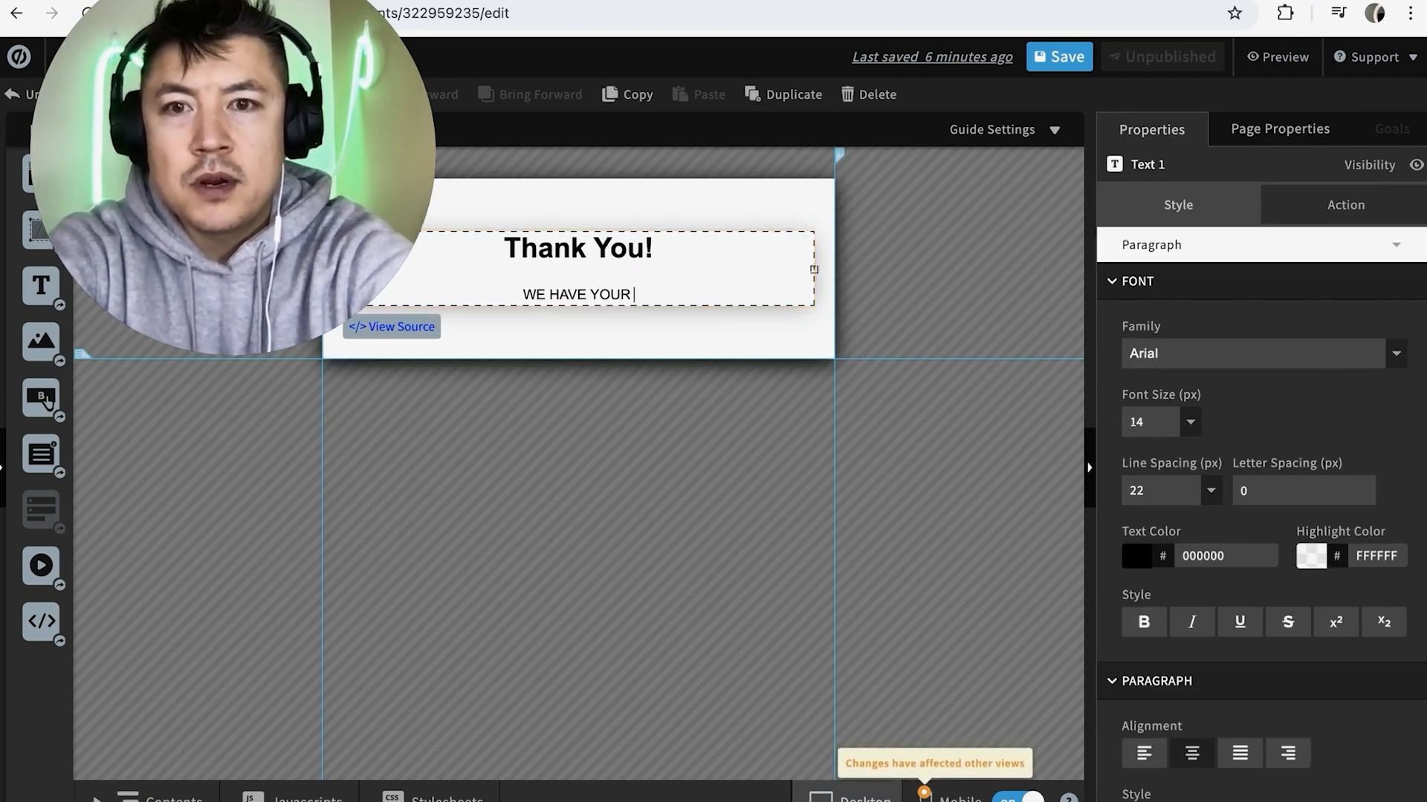
pyautogui.write('EMAIL NOW!')
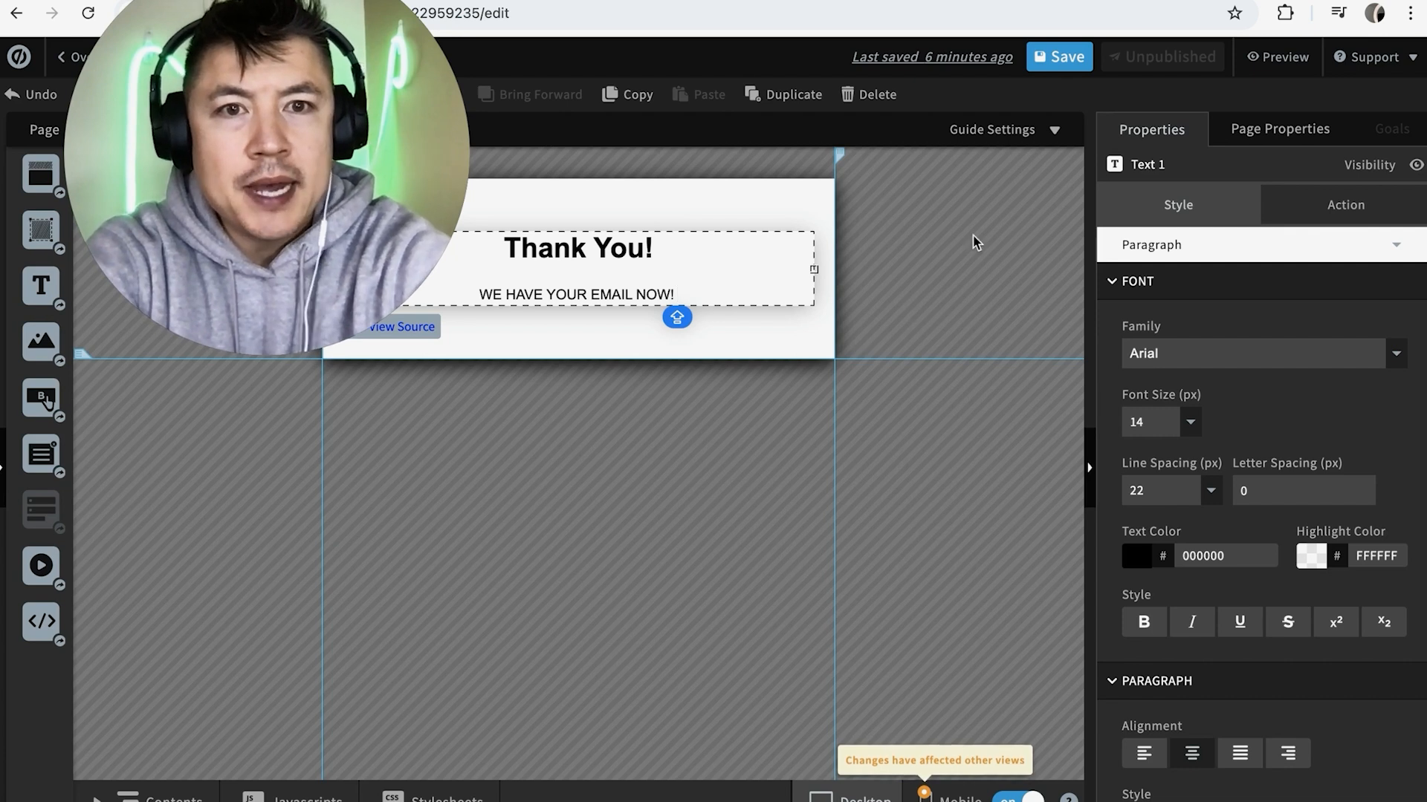
pyautogui.click(363, 287)
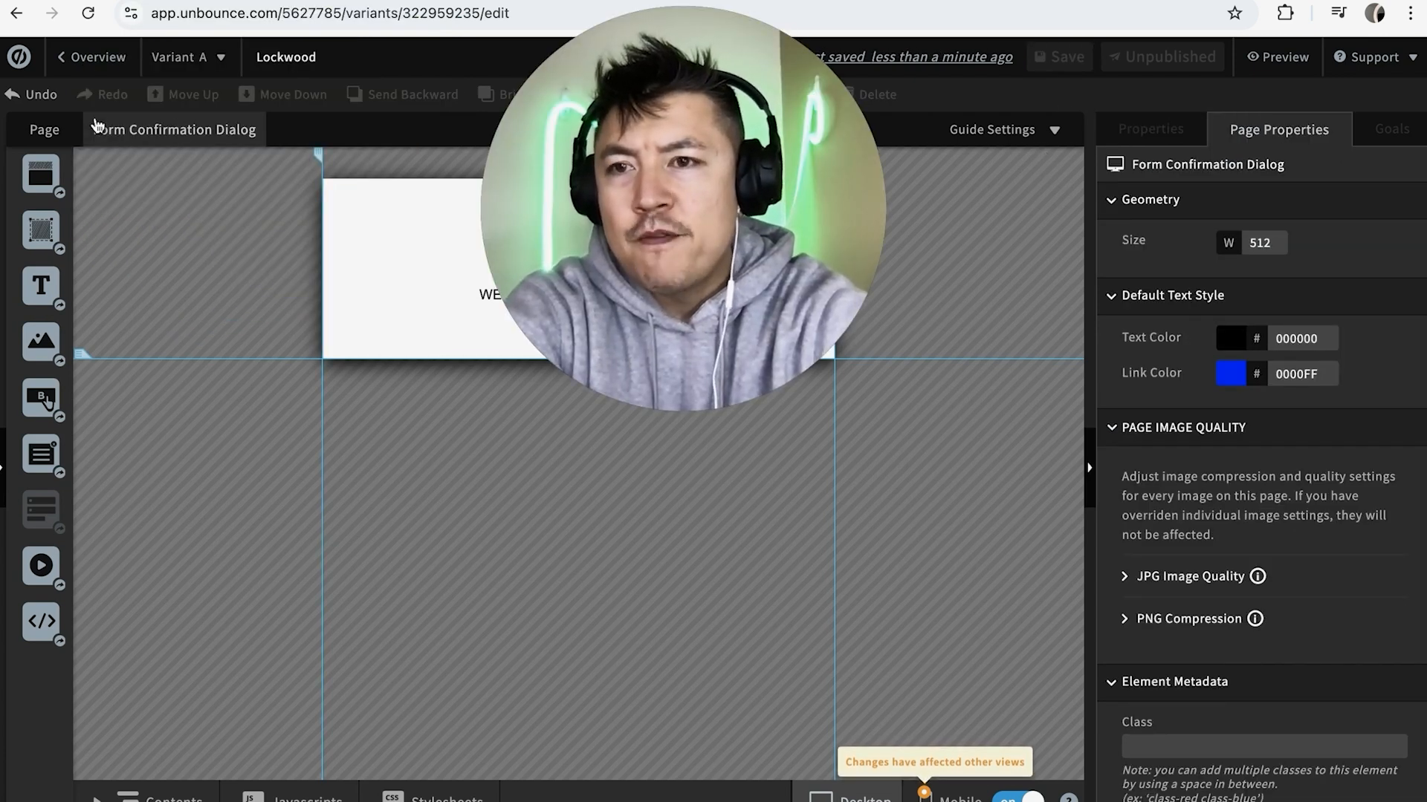
# Return to the main page and change the lead form's confirmation action to Go to URL
pyautogui.click(44, 131)
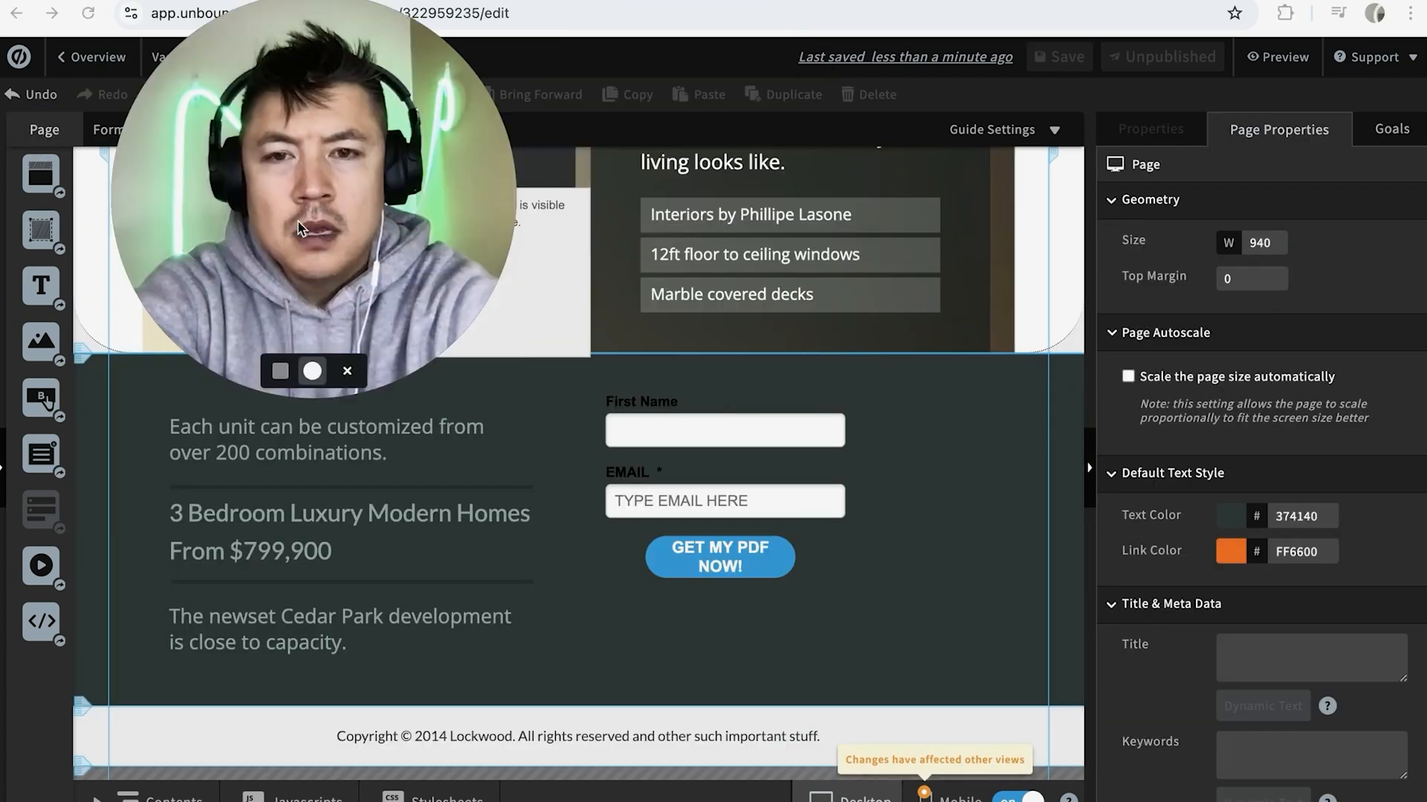
pyautogui.click(742, 425)
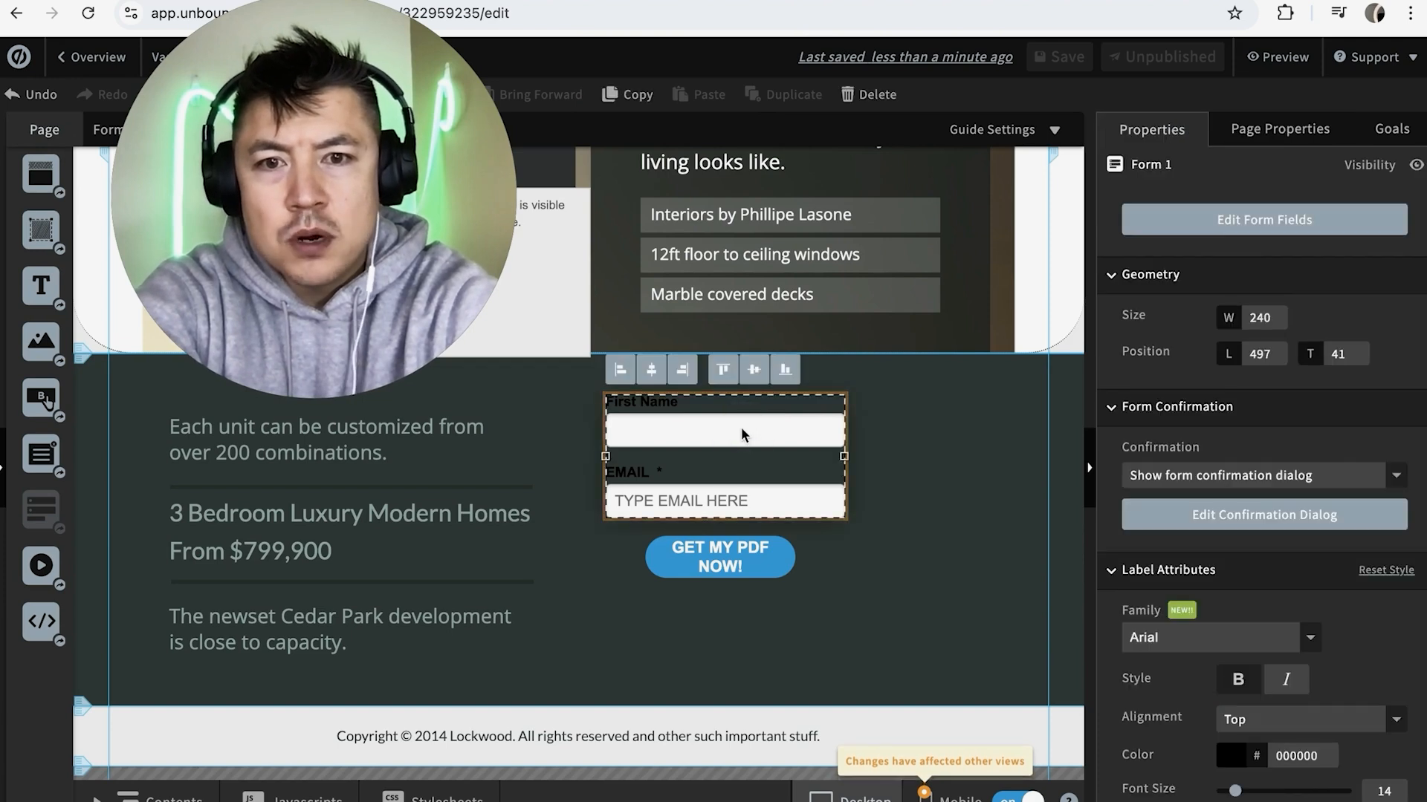
pyautogui.click(1148, 129)
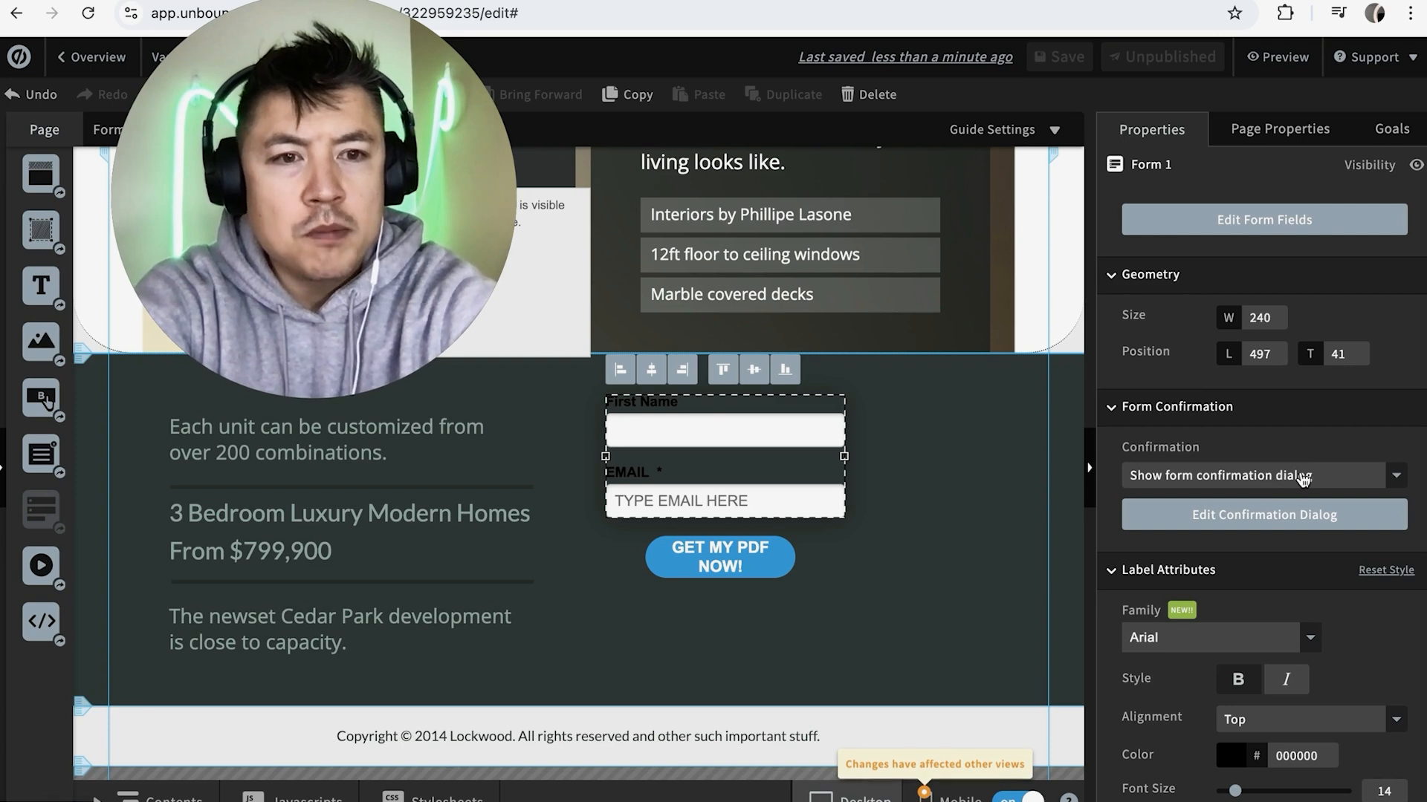
pyautogui.click(1340, 476)
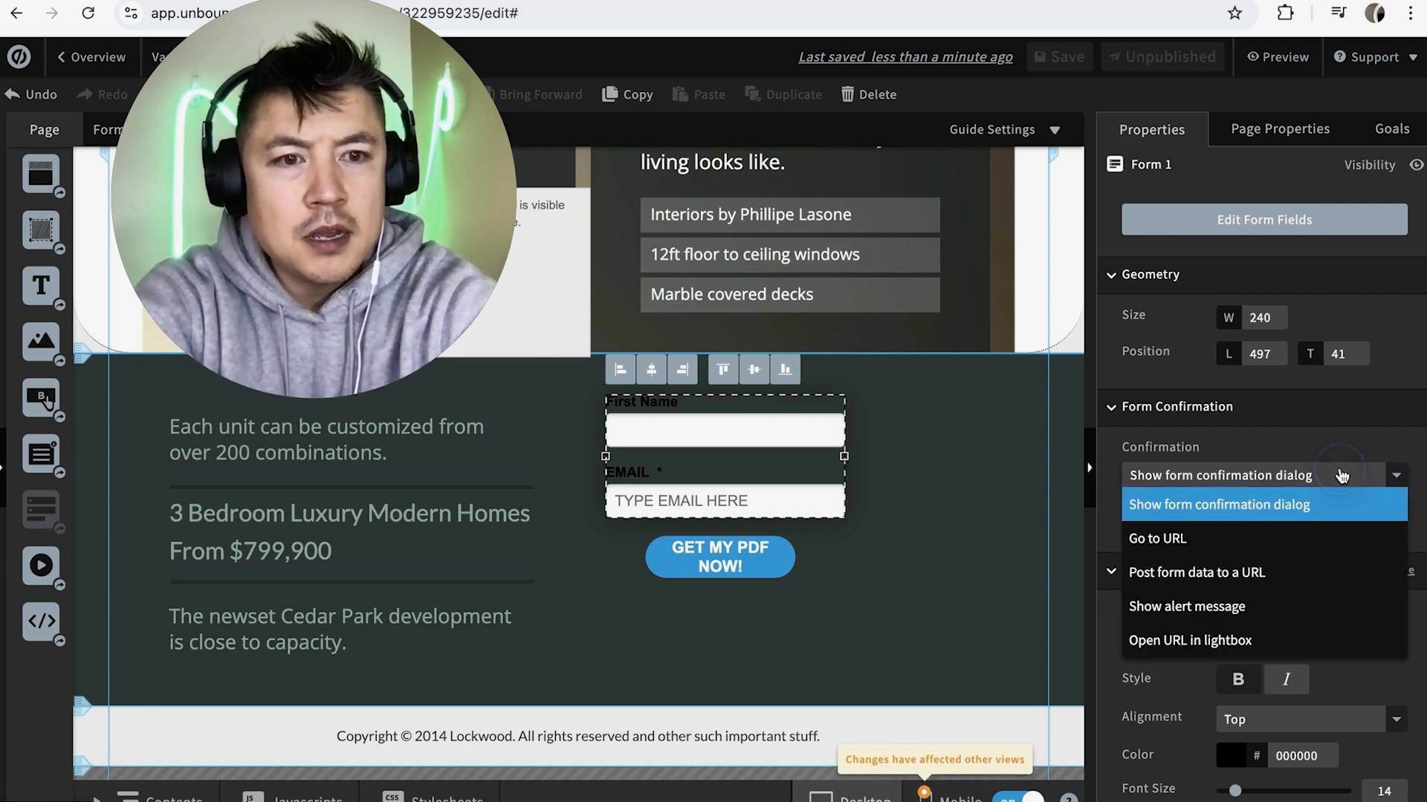
pyautogui.click(1156, 539)
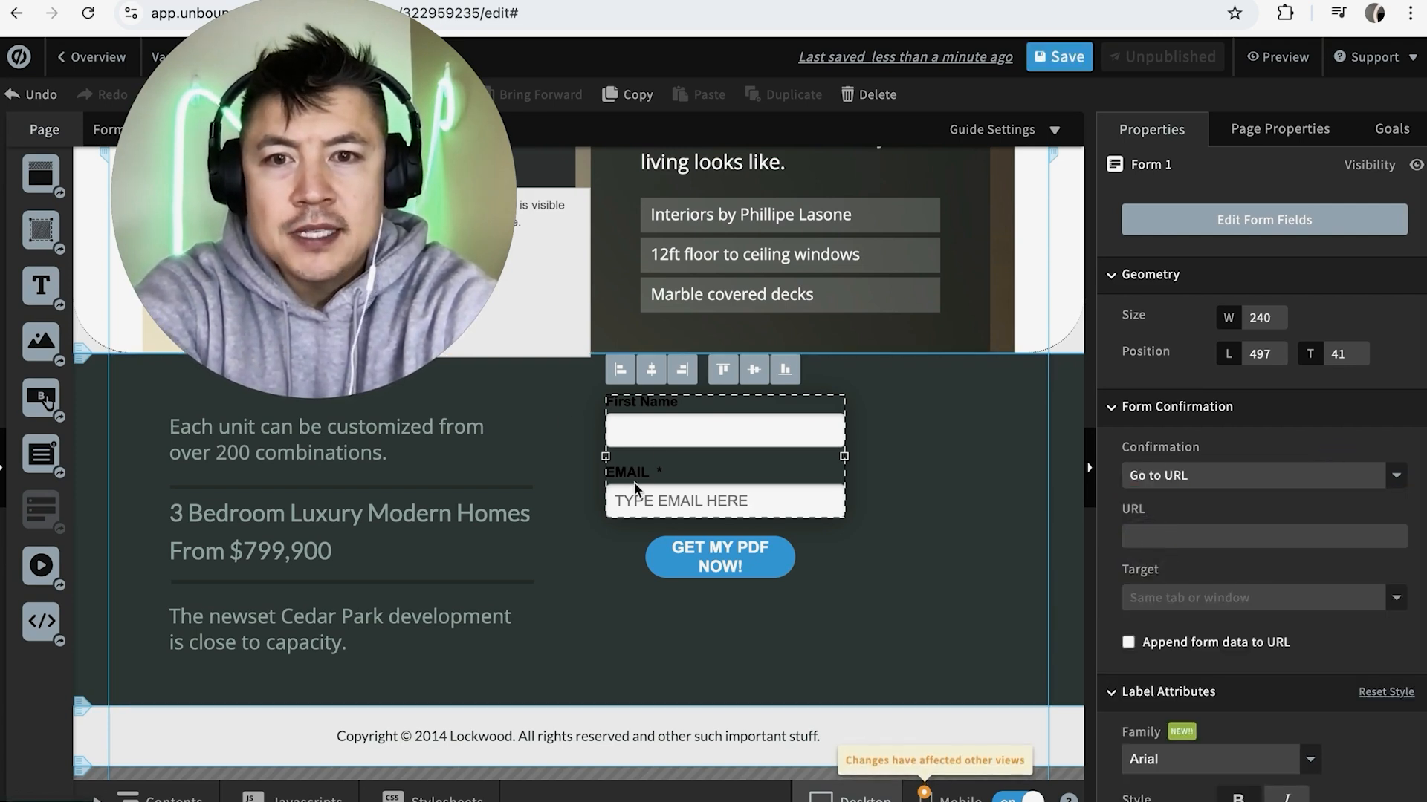
pyautogui.click(1176, 536)
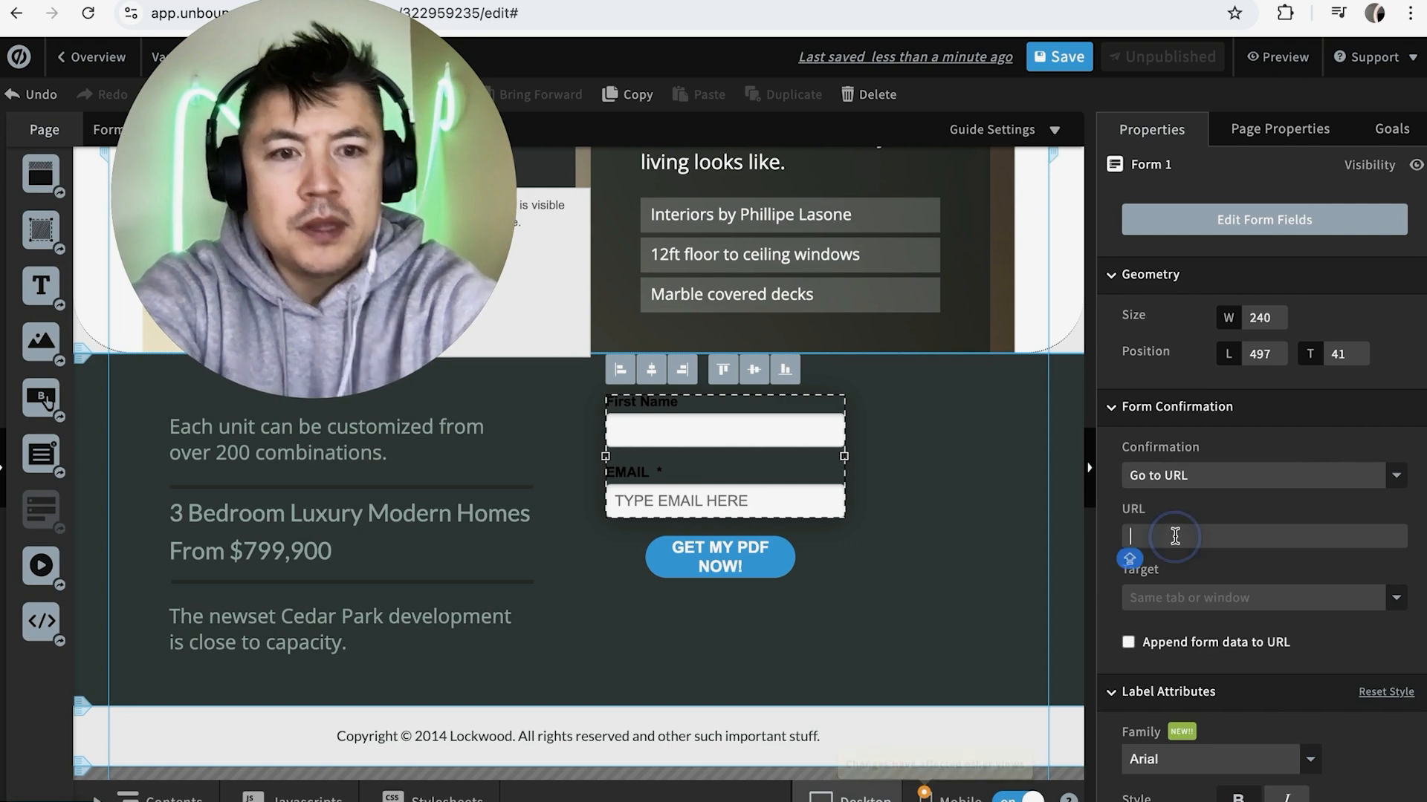
pyautogui.write('YAHOO.COM')
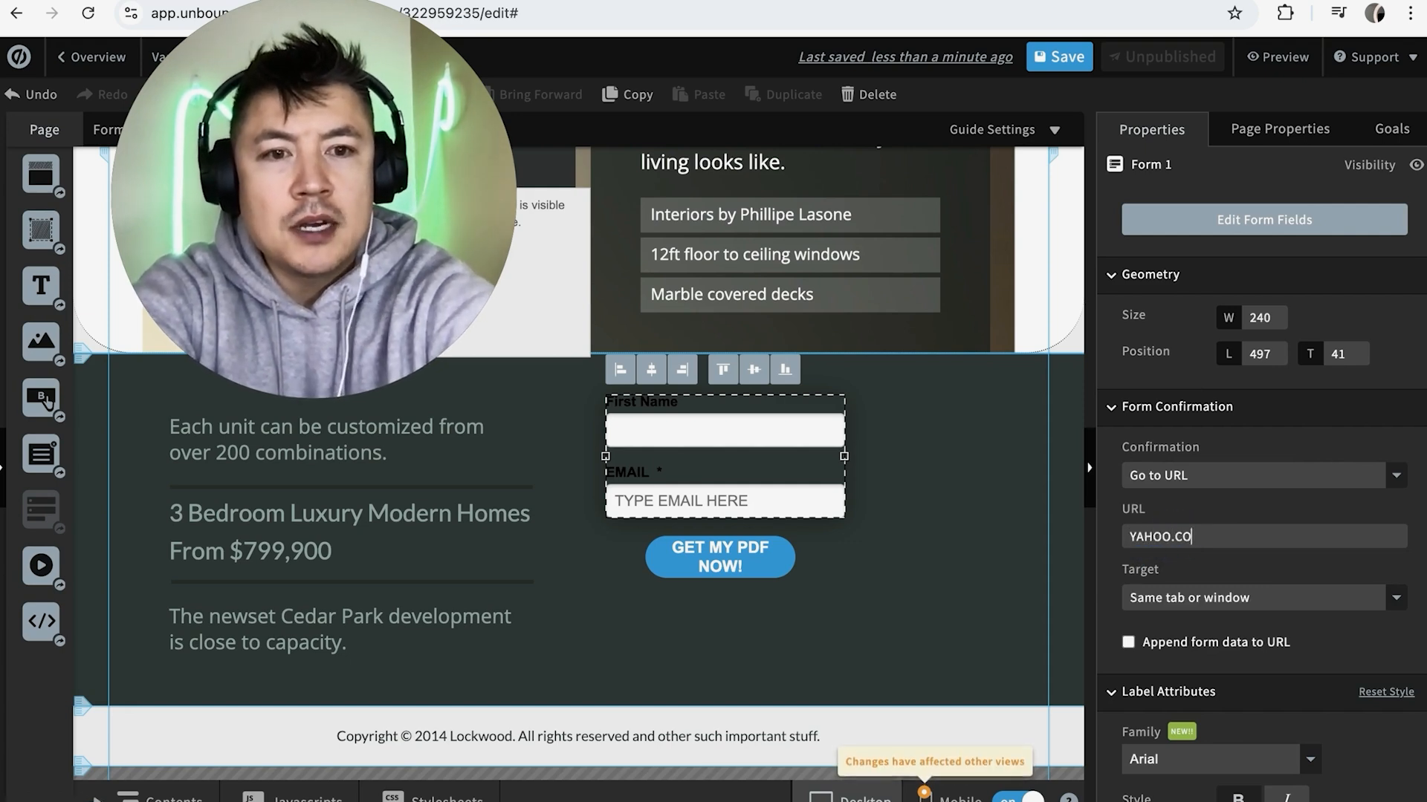
pyautogui.click(1130, 537)
pyautogui.write('ww')
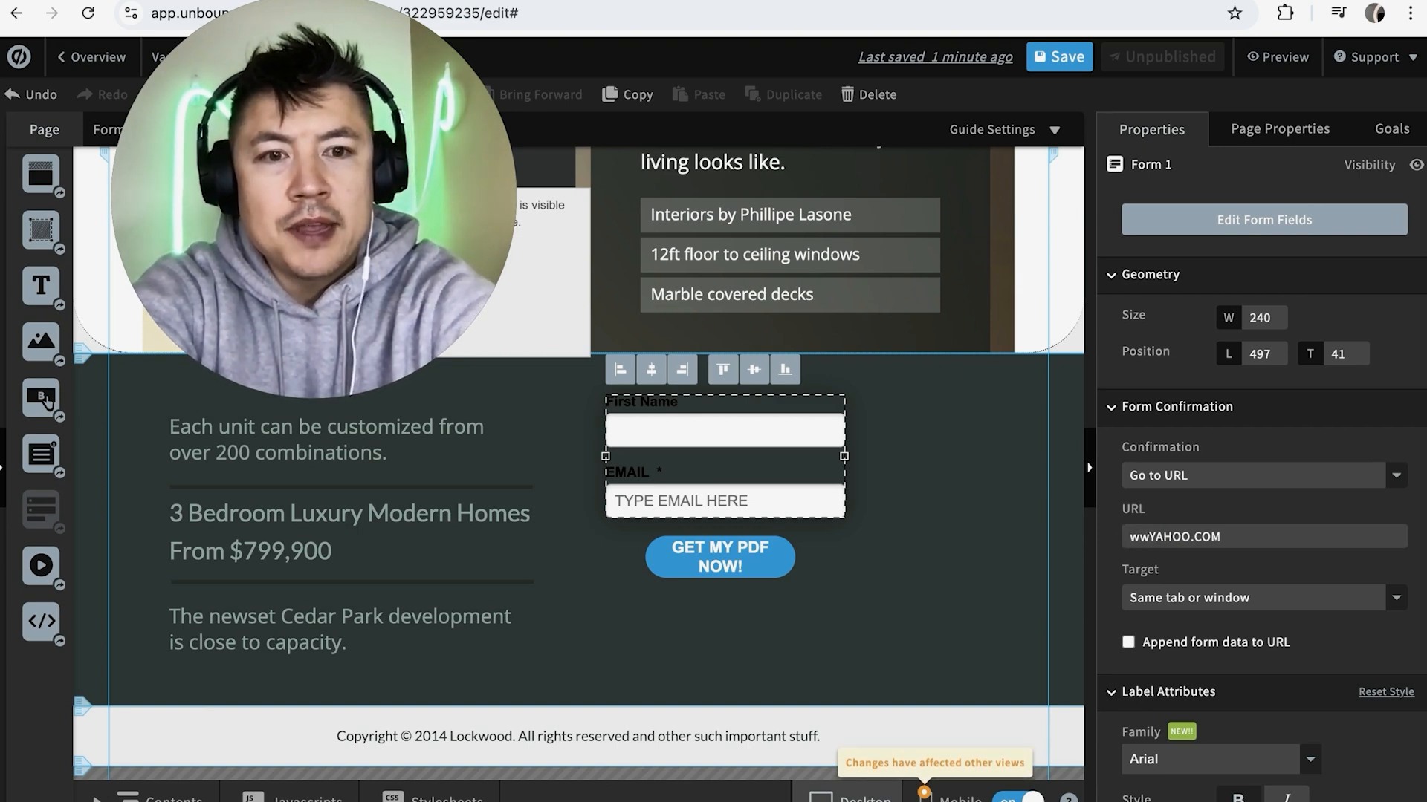
pyautogui.write('w.')
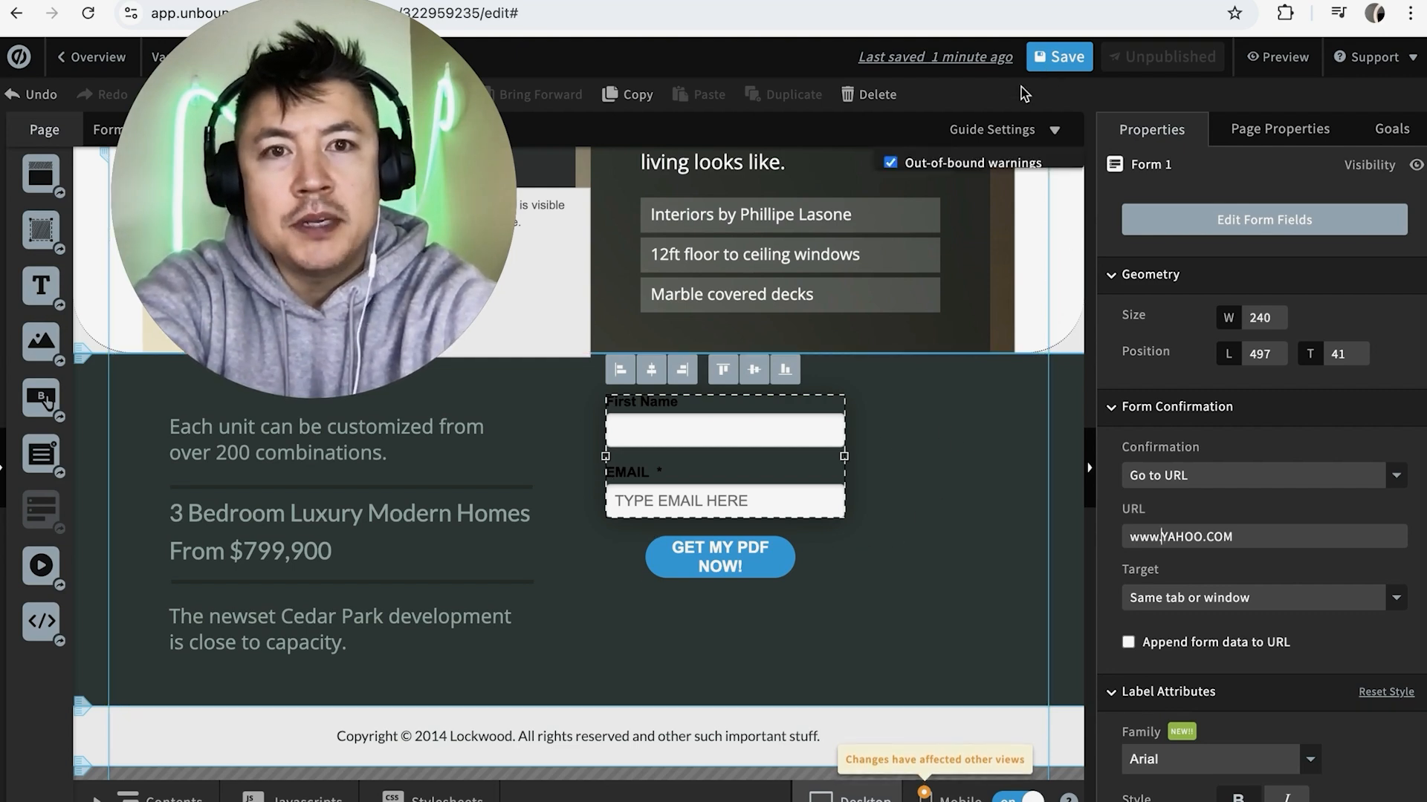
pyautogui.click(1061, 59)
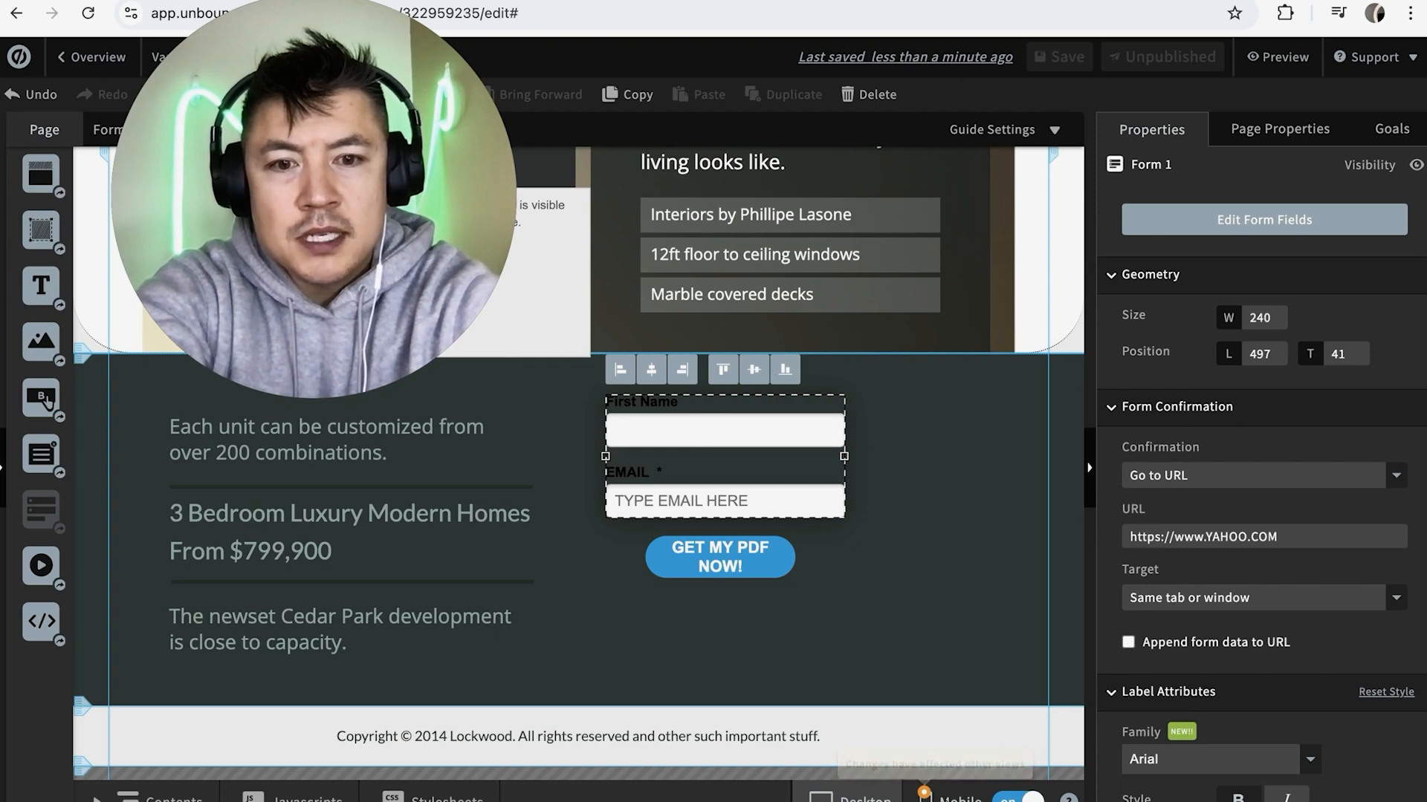
# In the mobile layout, move the form inside the page width and the custom HTML block beneath it at left 0, top 254, then save
pyautogui.click(948, 796)
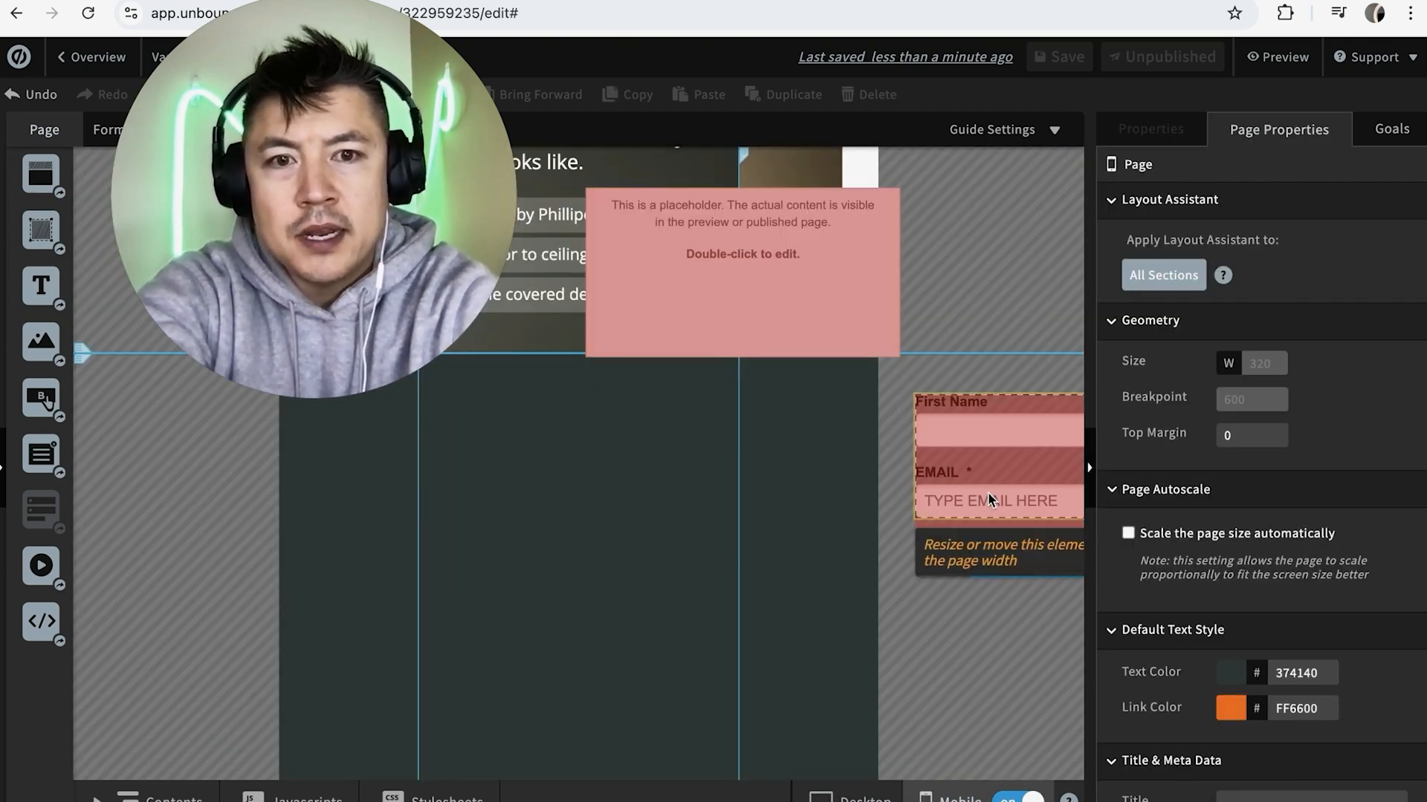
pyautogui.moveTo(987, 492); pyautogui.dragTo(577, 485)
pyautogui.moveTo(688, 273); pyautogui.dragTo(522, 693)
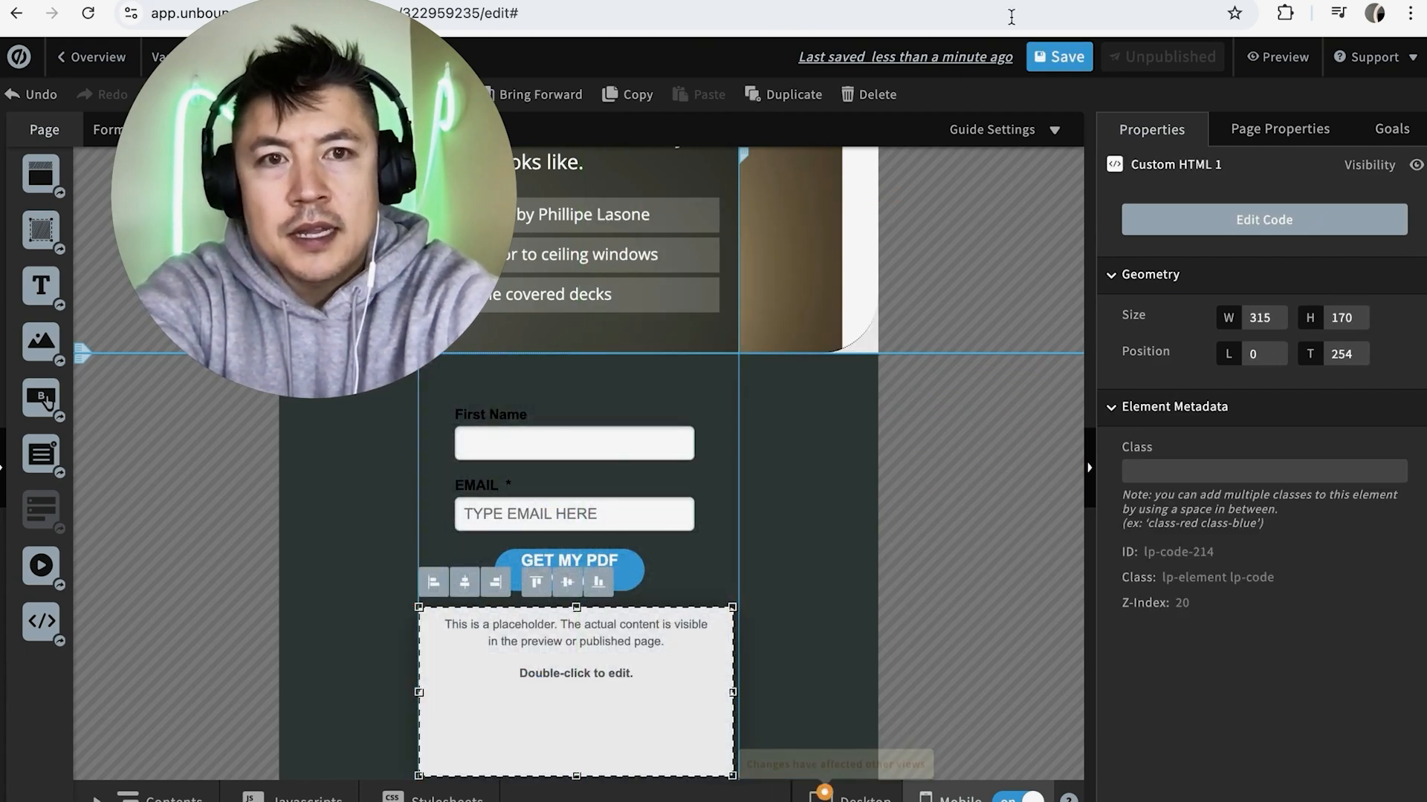
pyautogui.click(1059, 57)
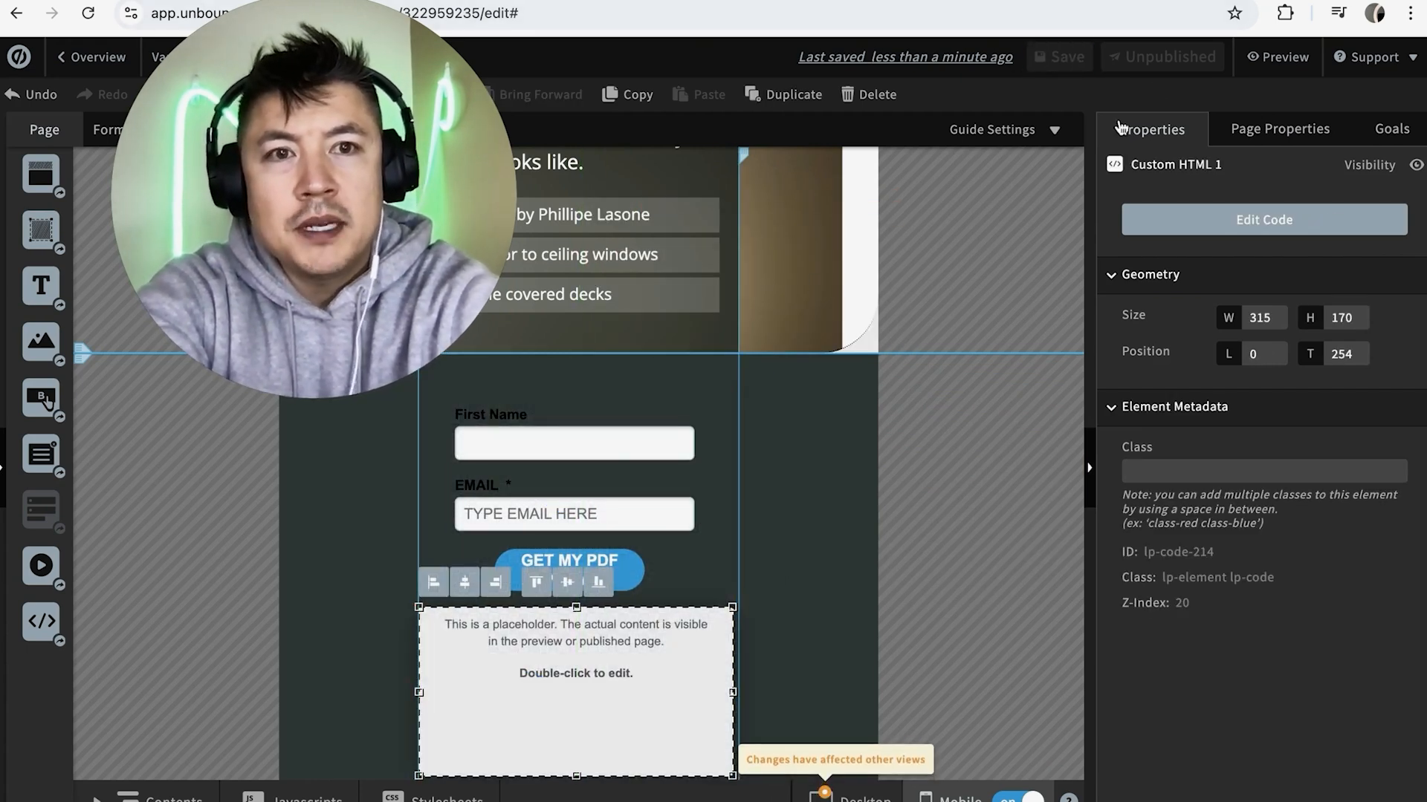